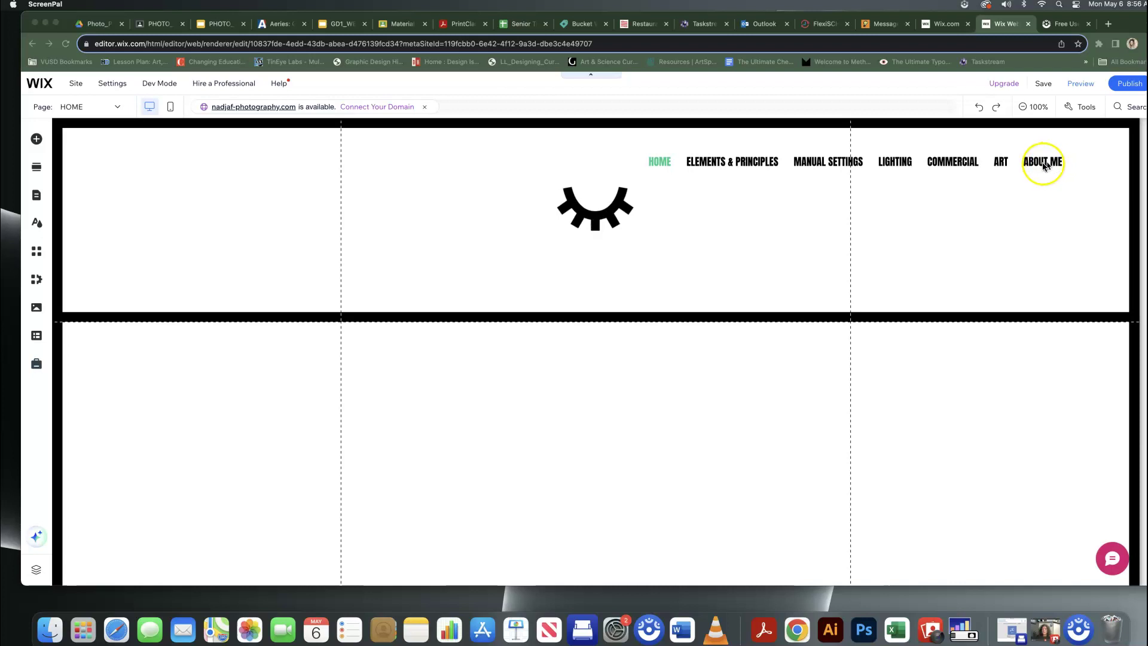
Step: Examine the site's list of pages and the items of the header's horizontal menu
click(214, 108)
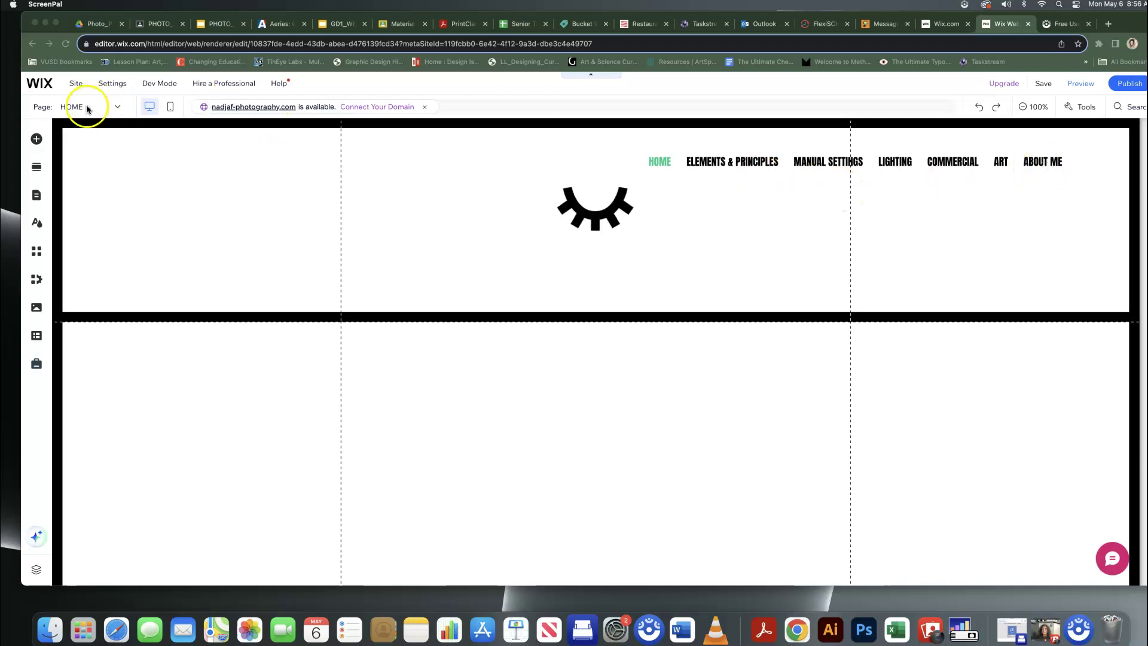
click(118, 109)
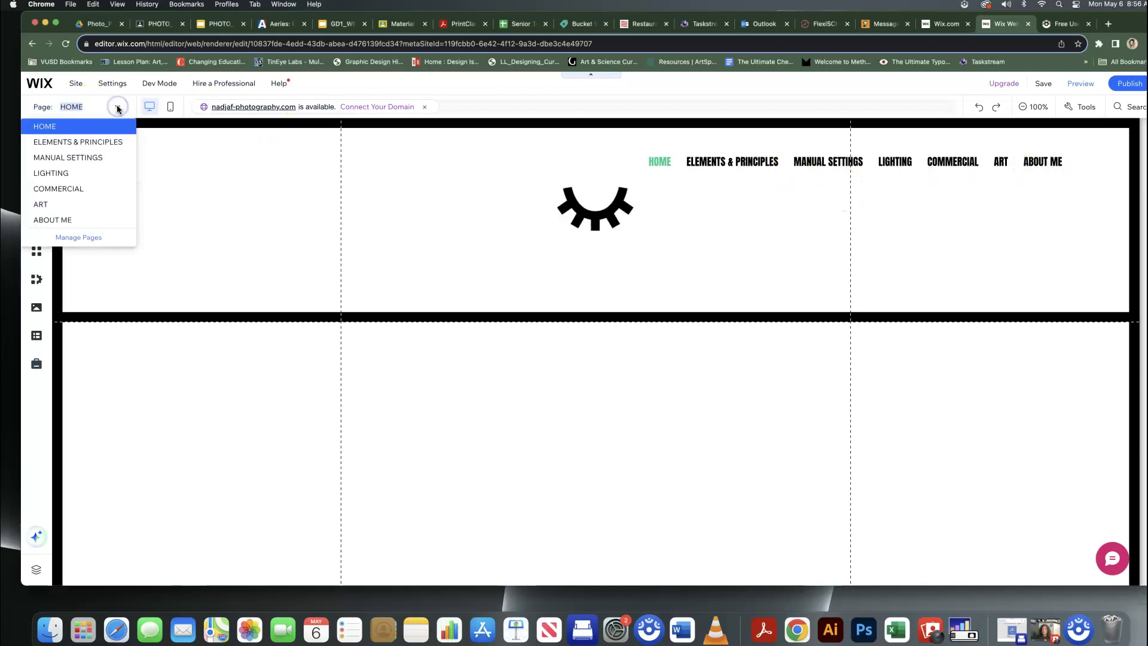
click(85, 242)
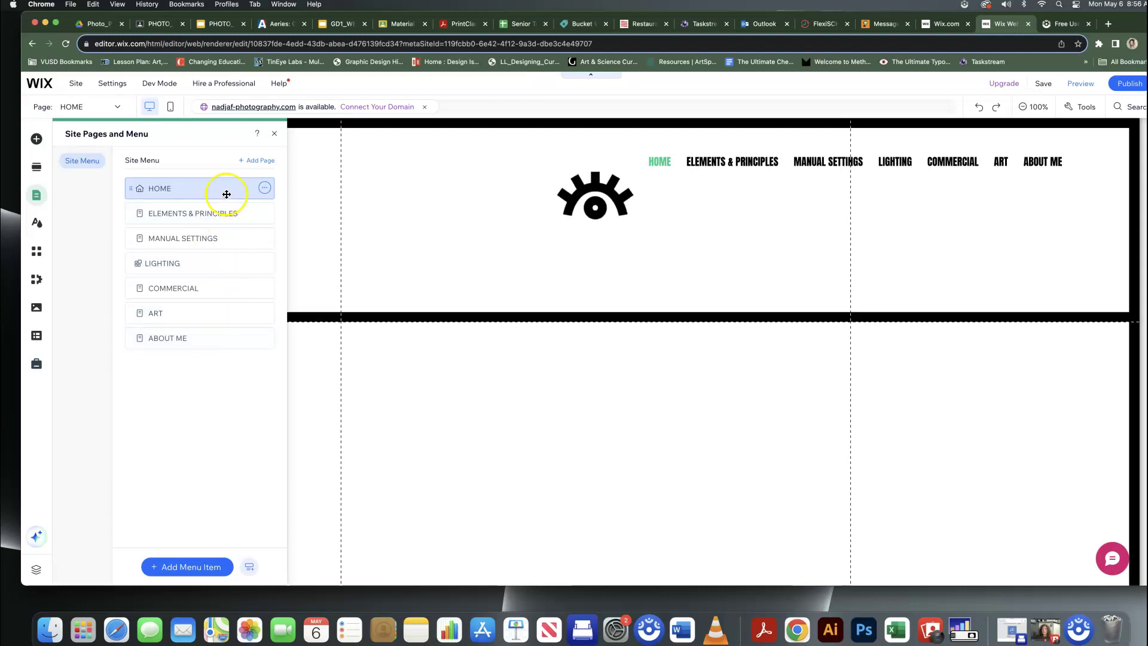
click(275, 134)
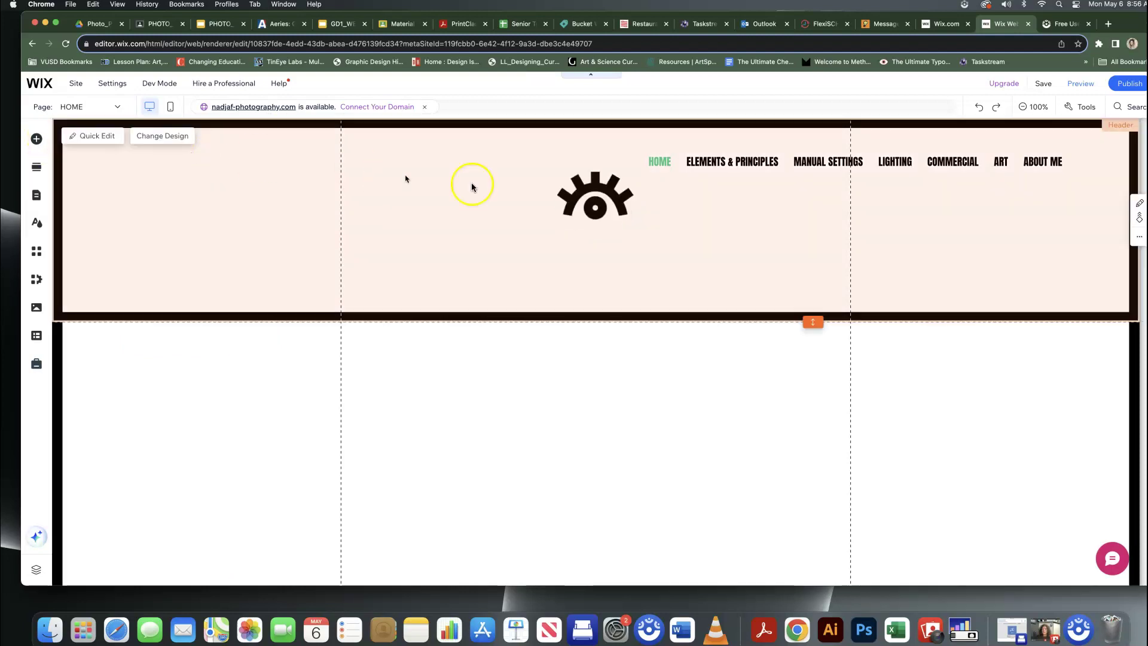
double_click(670, 169)
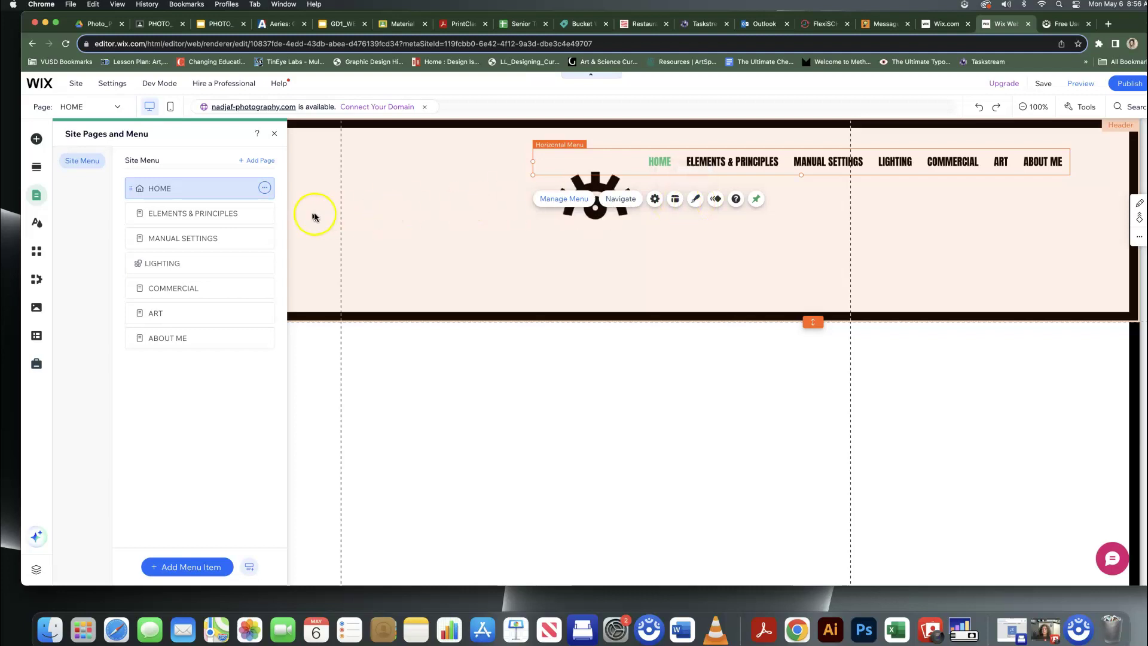
click(275, 135)
click(33, 128)
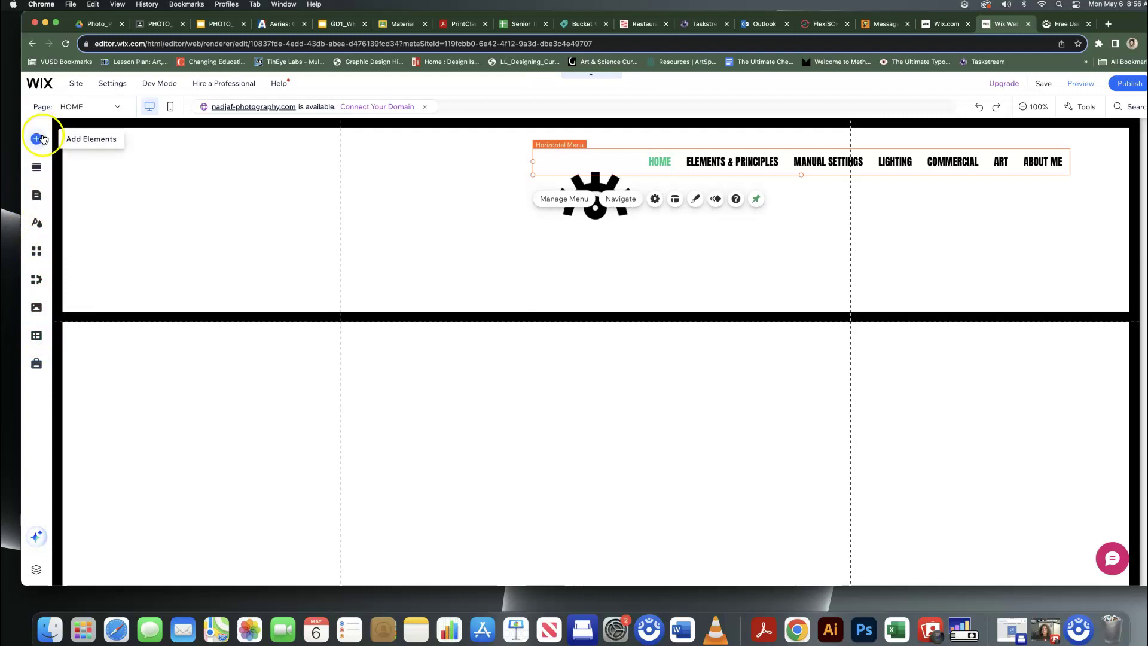
scroll(394, 421, down, 3)
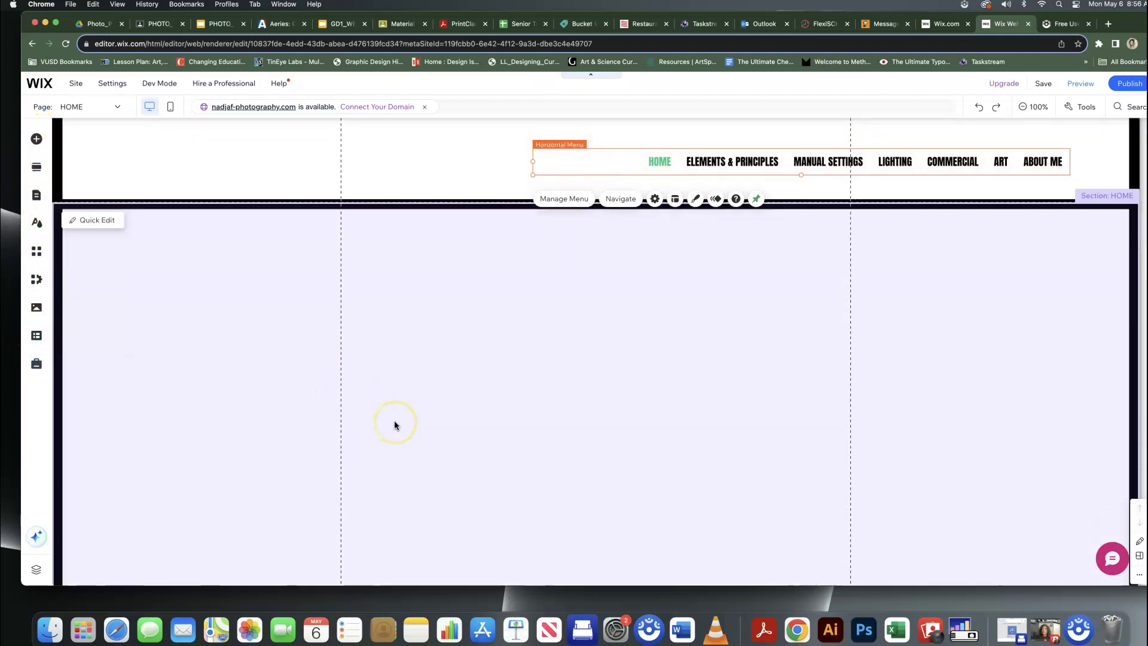
scroll(395, 423, up, 3)
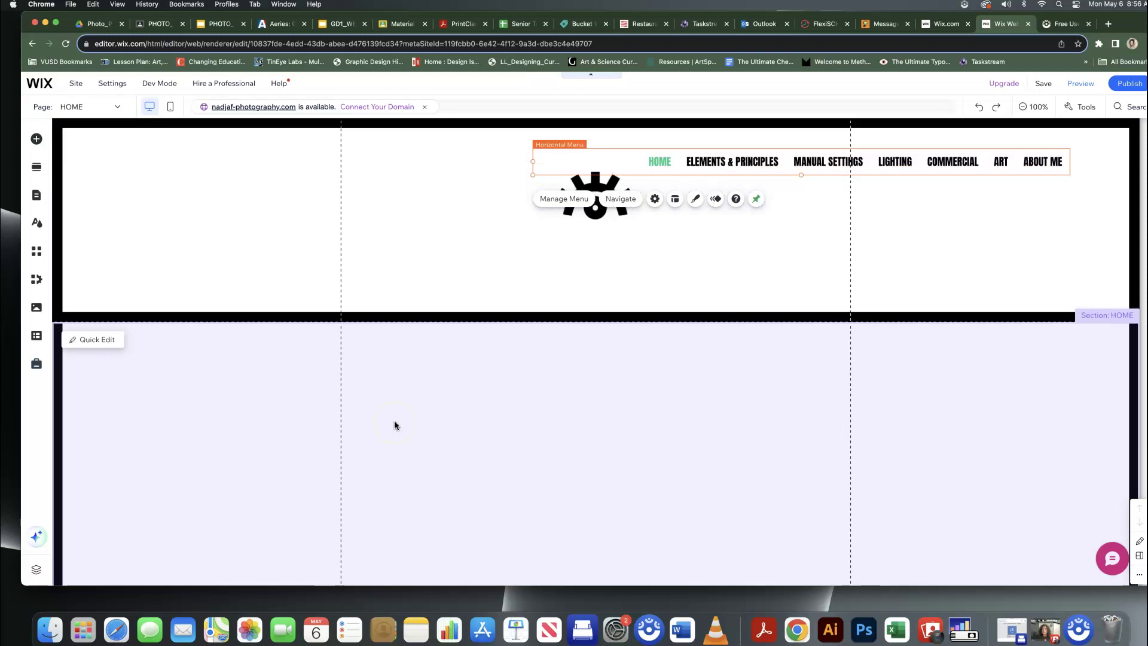
scroll(408, 425, down, 1)
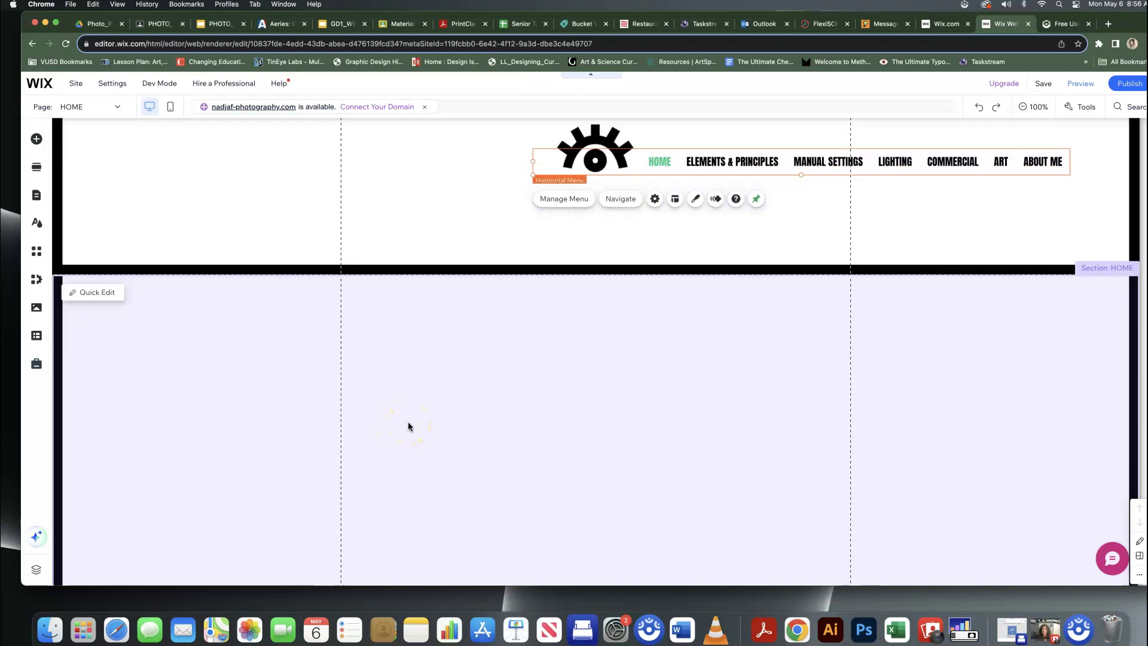
scroll(408, 422, down, 3)
scroll(408, 422, up, 1)
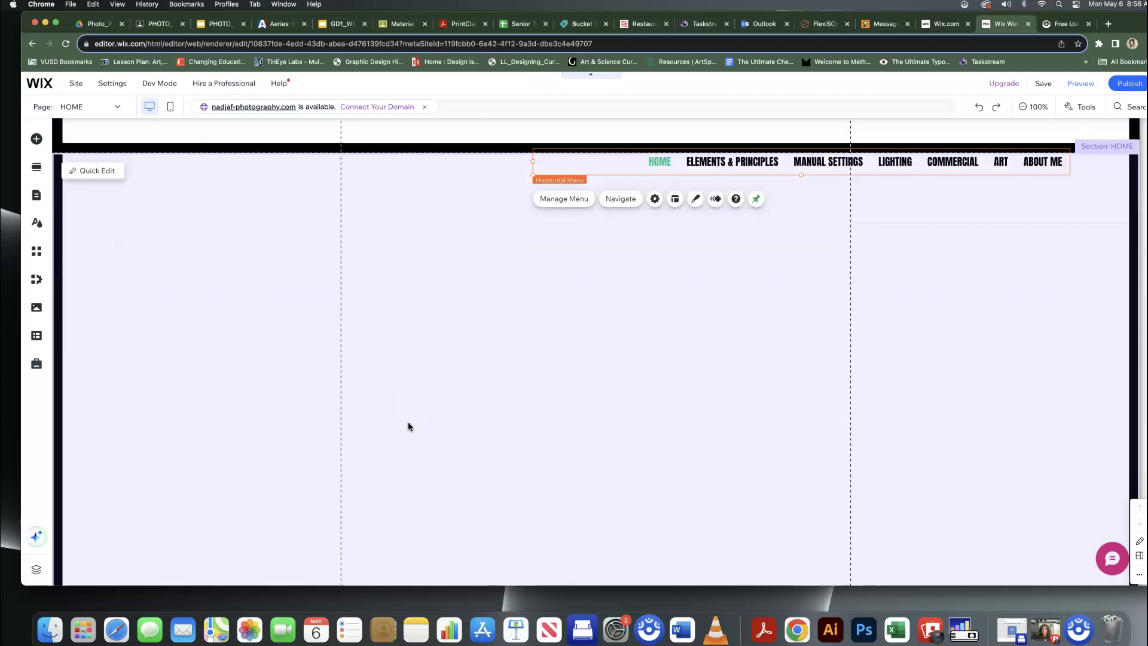
scroll(400, 380, up, 3)
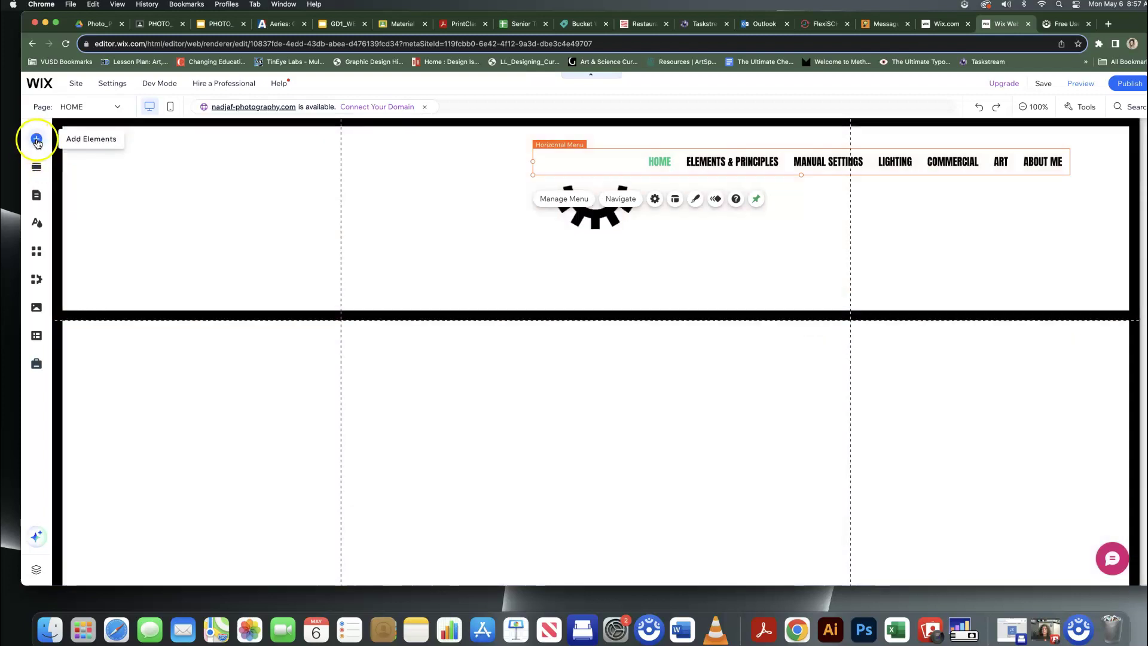
Step: Look through the image, button, strip, decorative, box and gallery categories of elements that can be added
click(36, 142)
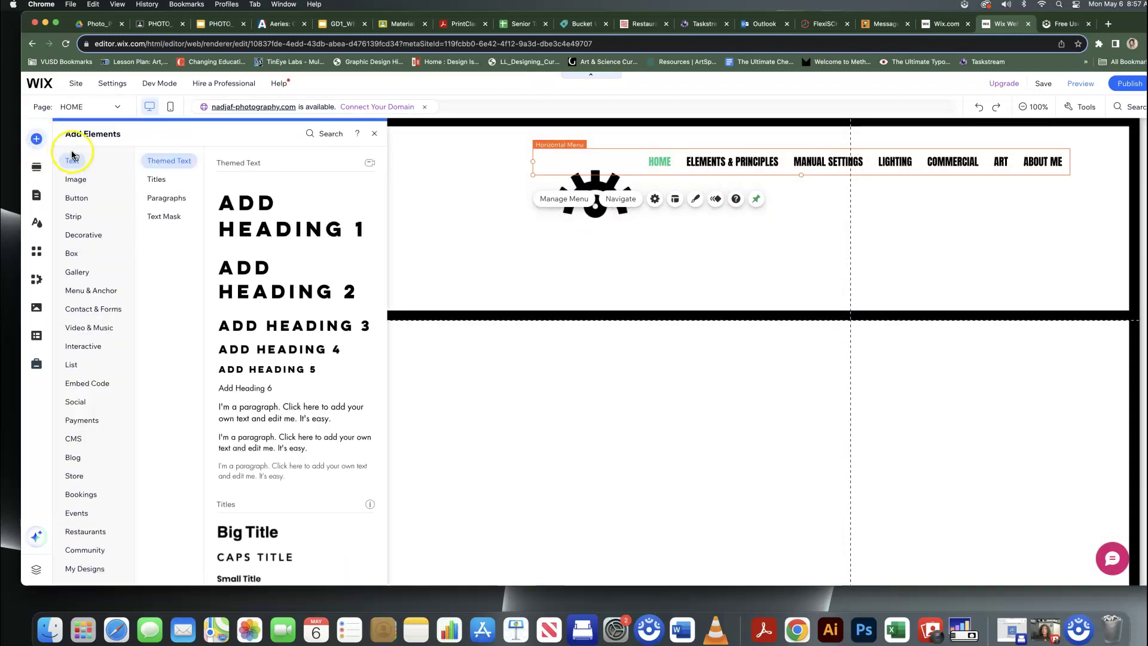
click(84, 181)
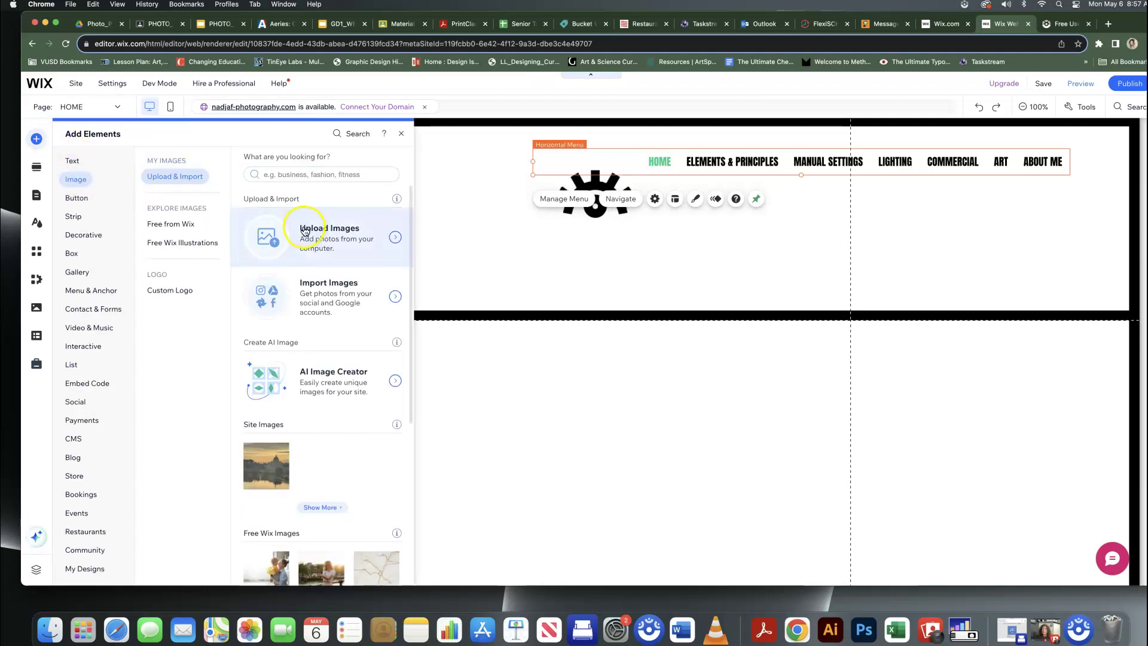
click(70, 204)
click(73, 217)
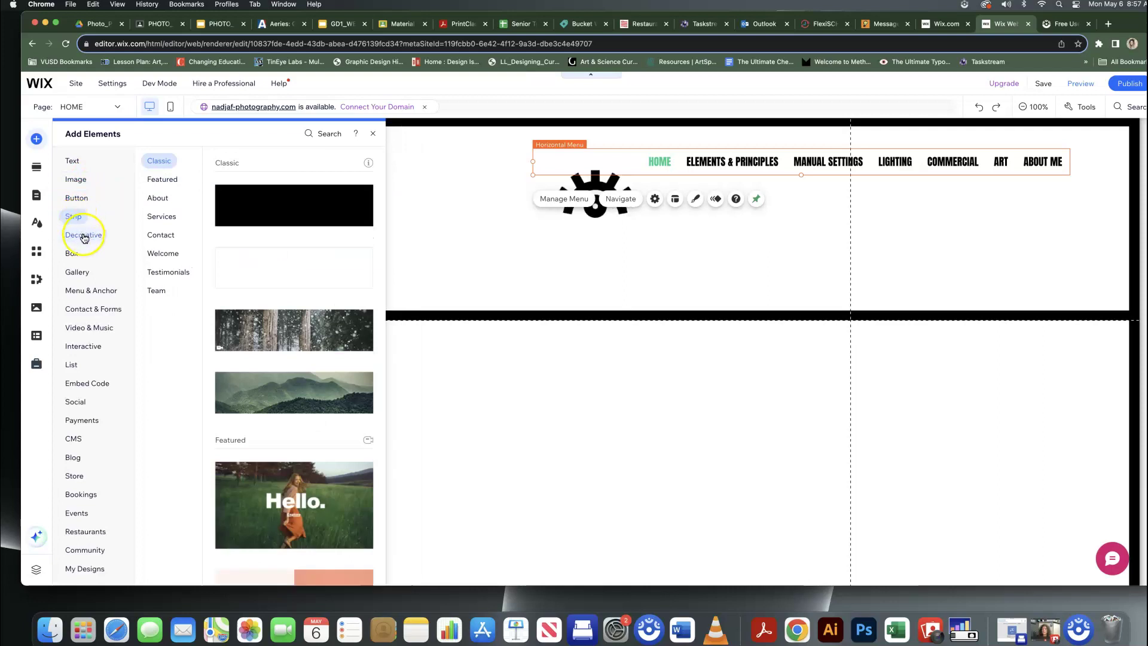
click(85, 237)
click(82, 256)
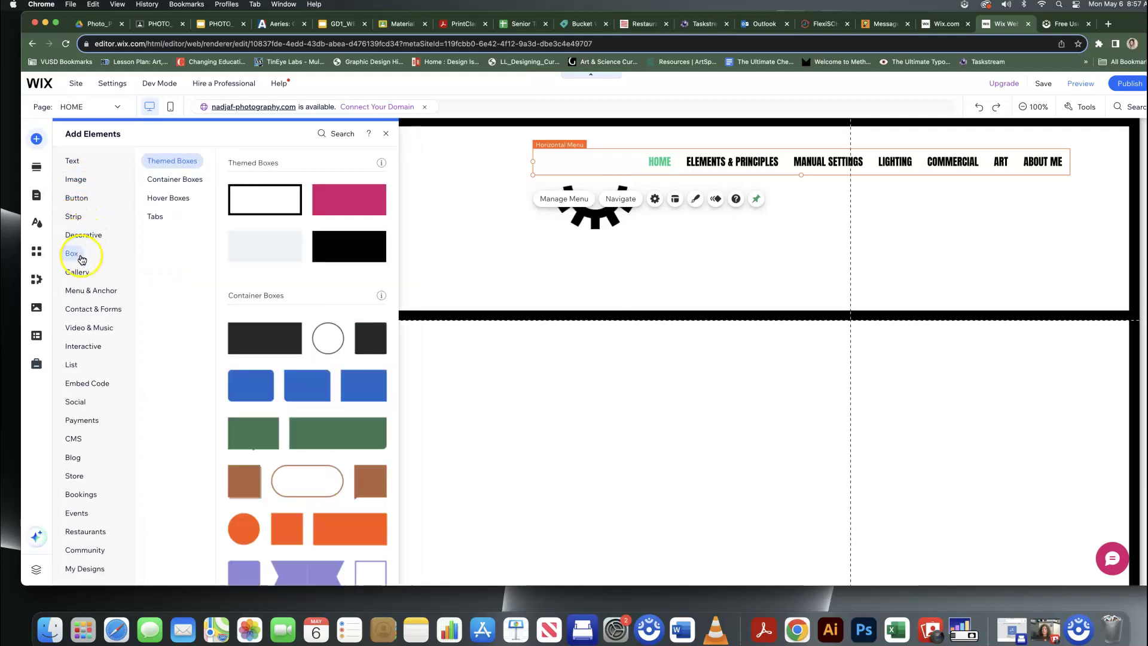
click(84, 273)
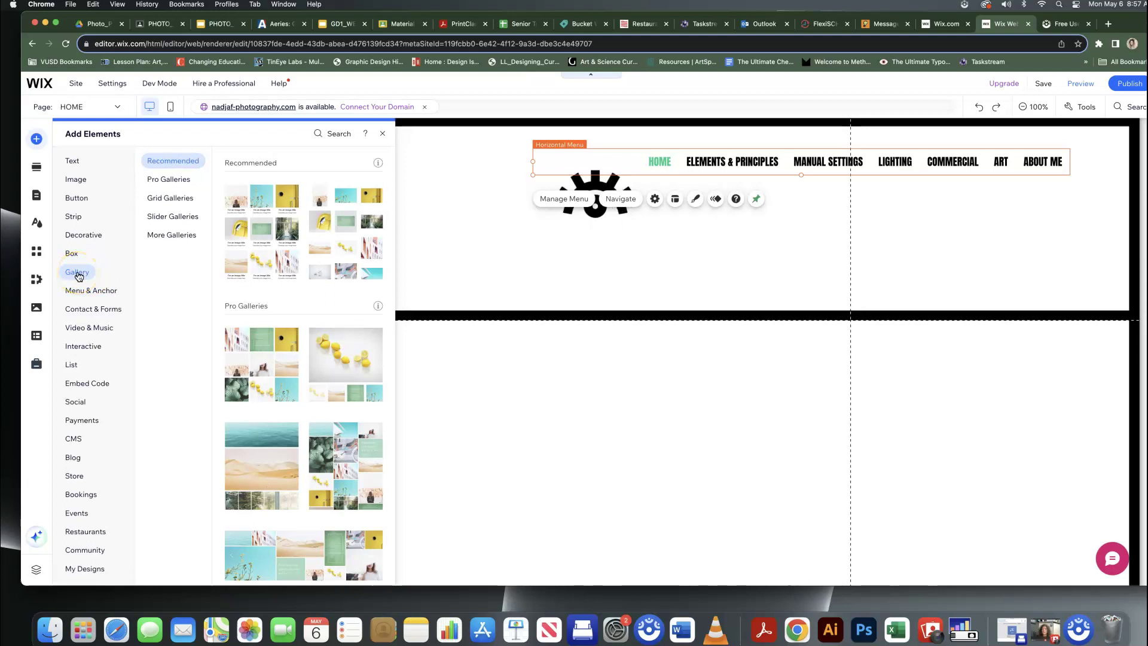
Step: Add a Heading 1 themed text to the Home section below the header and stretch it to span between the vertical guides
click(77, 163)
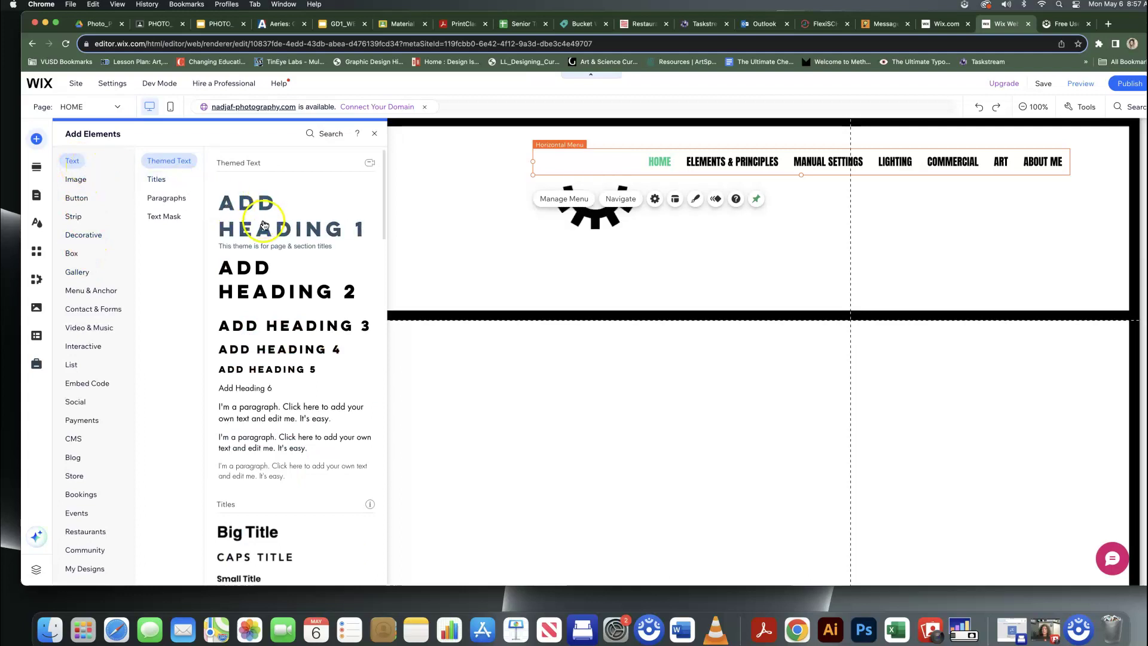
drag(264, 224, 338, 366)
click(738, 348)
drag(752, 362, 853, 361)
click(839, 340)
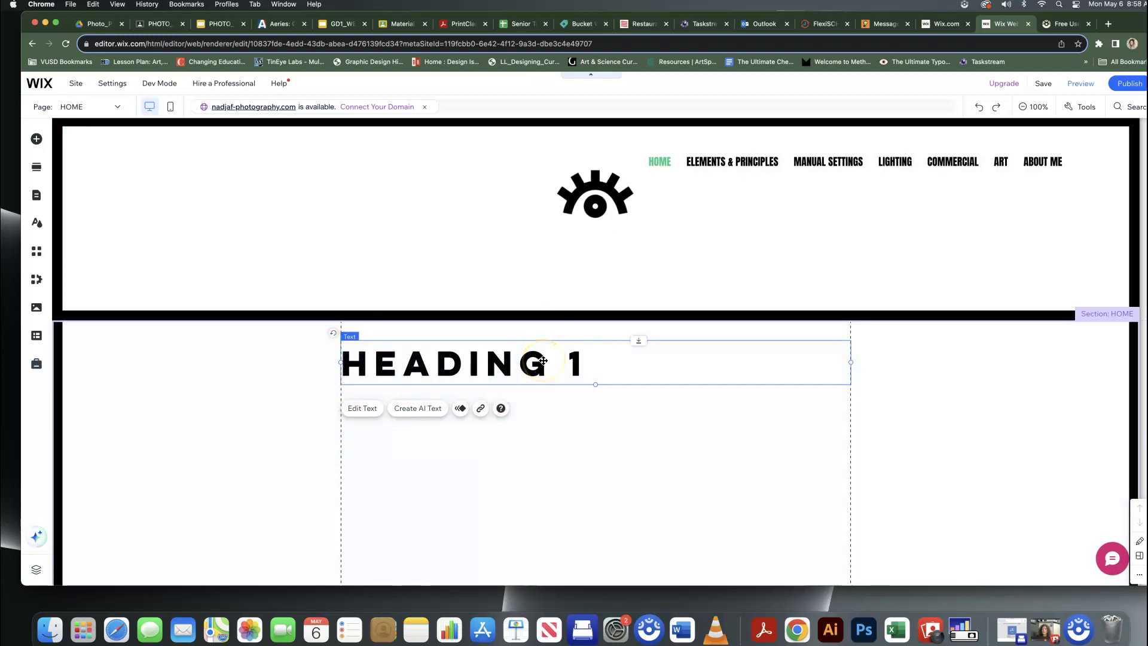
Step: Center-align the text of the new heading on the Home page
click(540, 363)
click(569, 363)
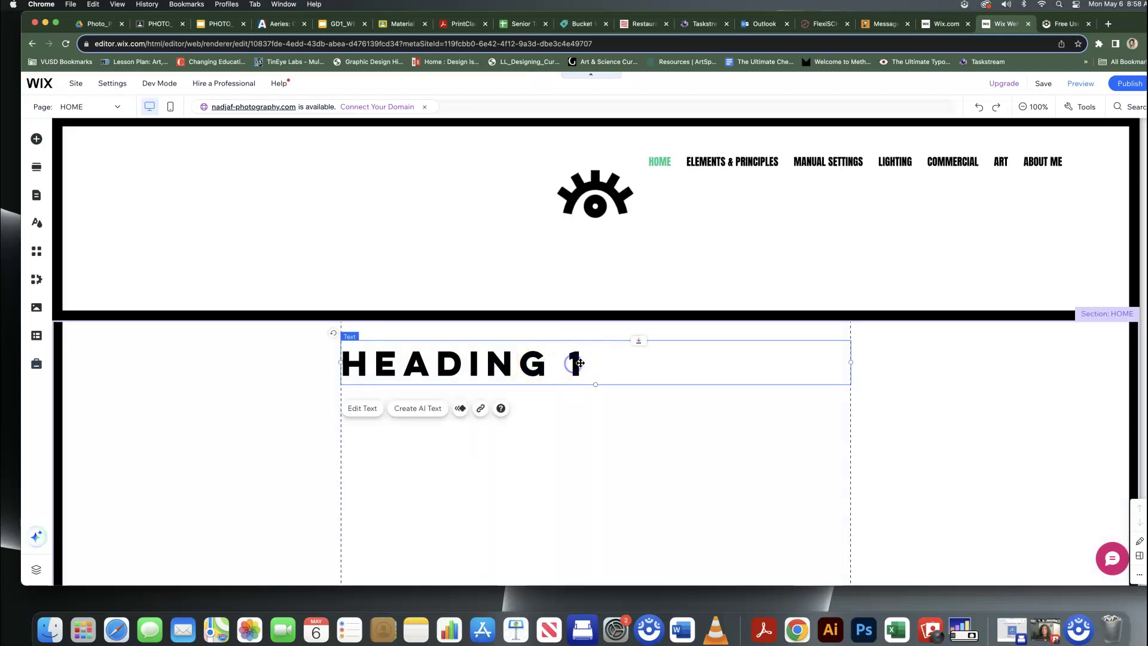
double_click(512, 369)
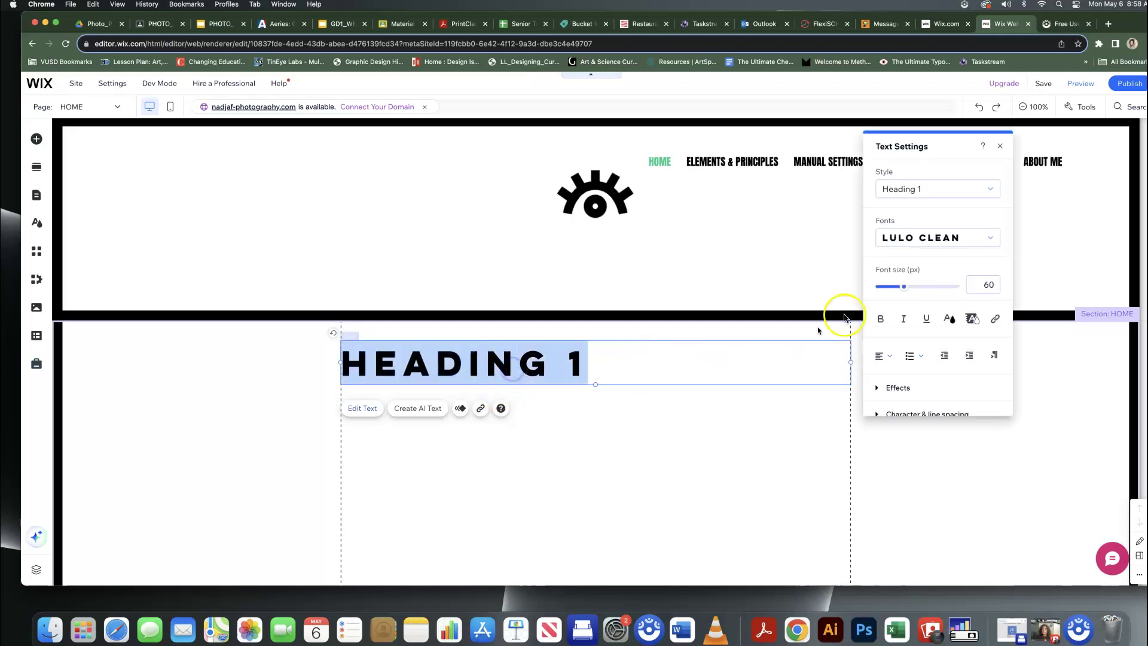
click(888, 357)
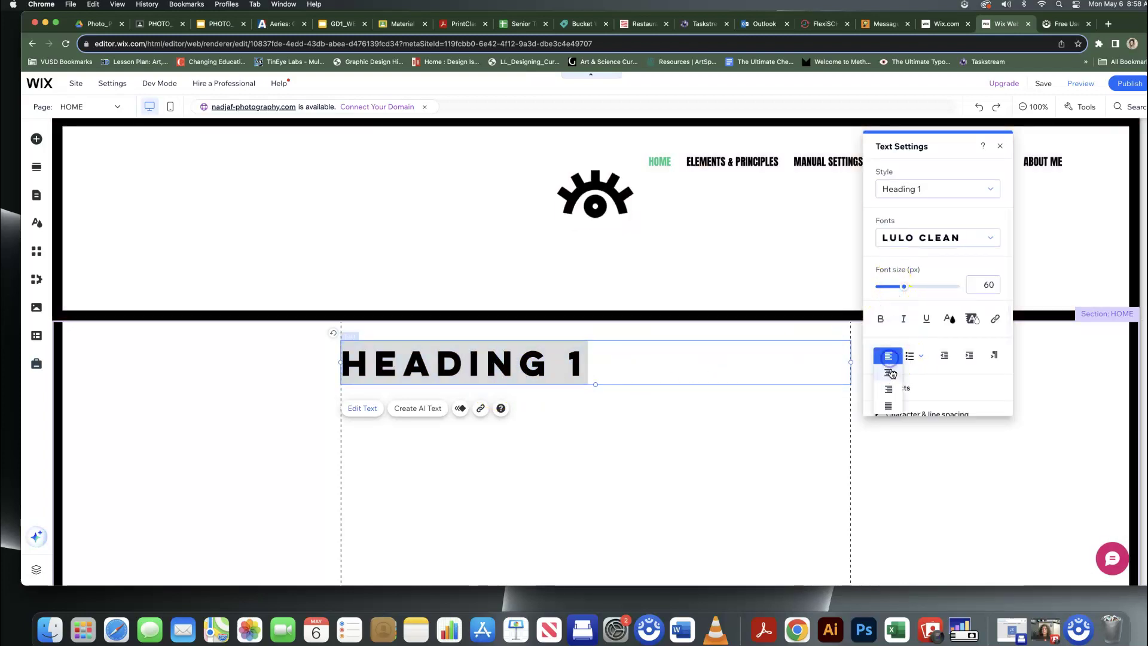
click(889, 373)
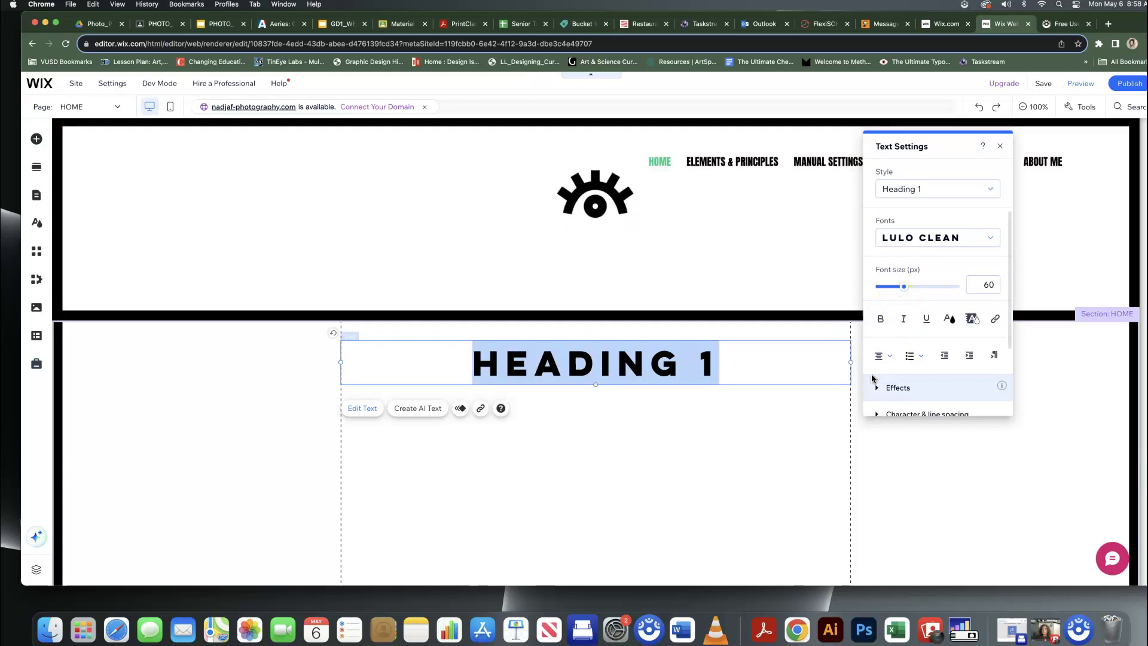
Step: Replace the heading text with the site owner's full name in the possessive form and PORTFOLIO on a second line
text(NADJA FITCHHO)
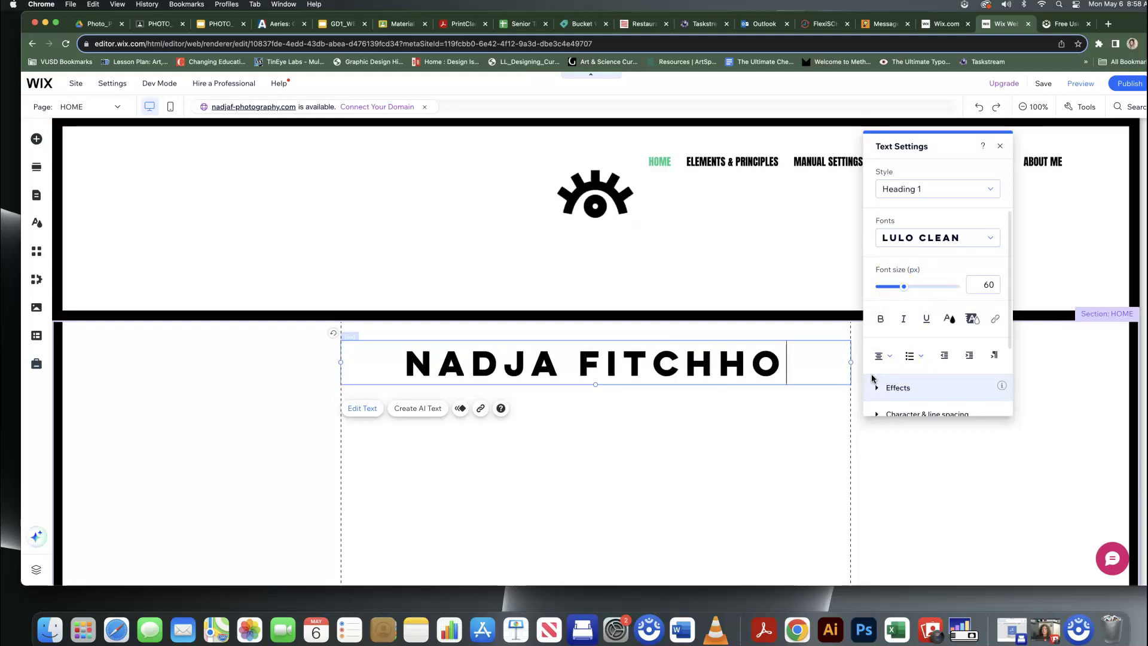
text(RN'S)
key(Return)
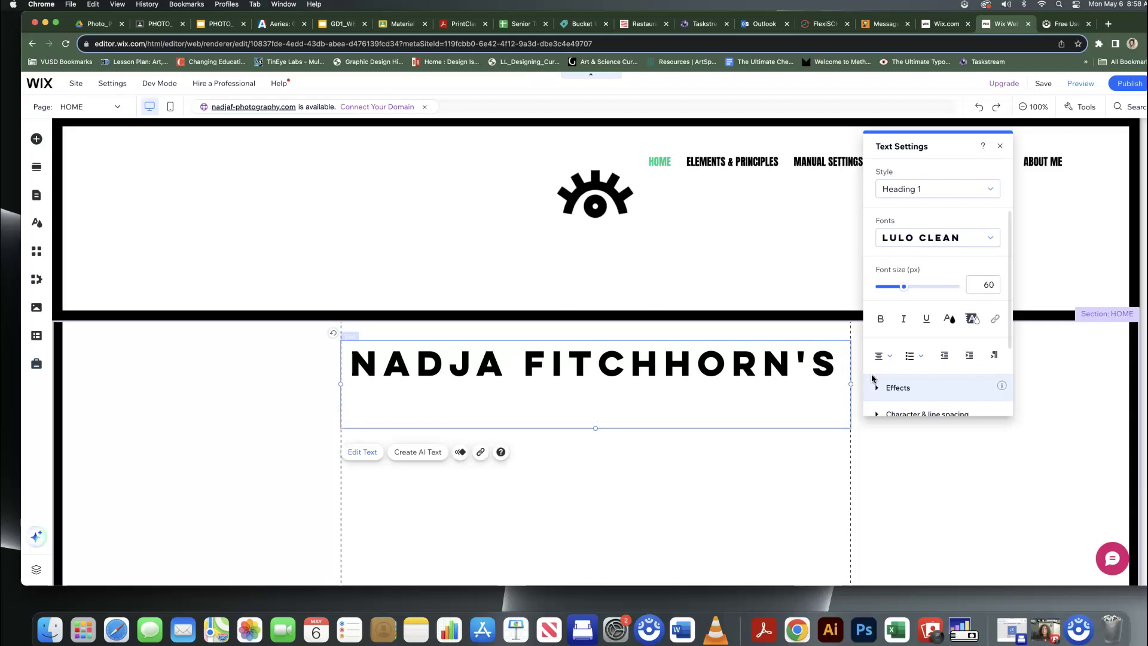
text(PORTFOL)
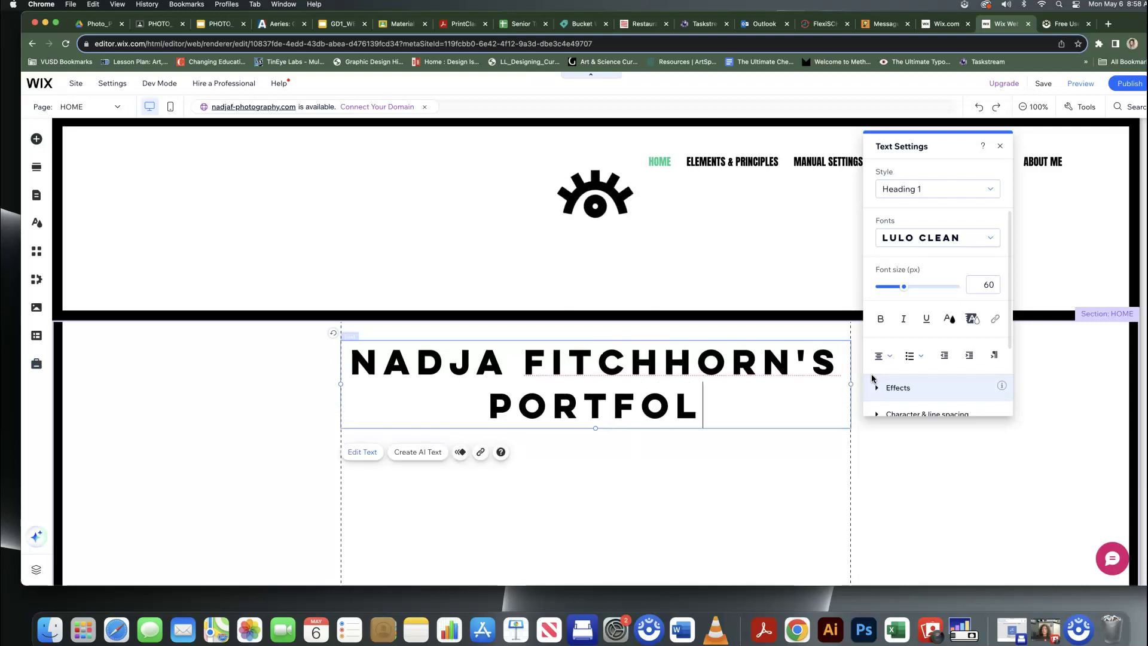
text(IO)
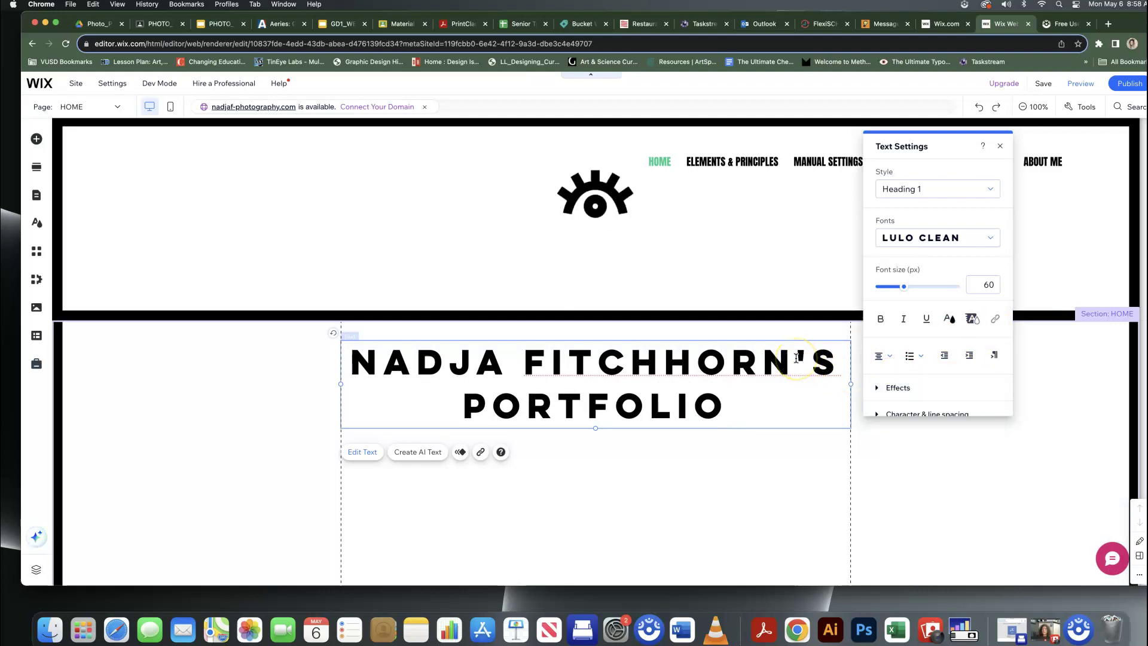
Step: Remove the possessive ending from the name in the heading and insert PHOTOGRAPHY as a separate line above PORTFOLIO
drag(805, 361, 830, 362)
key(BackSpace)
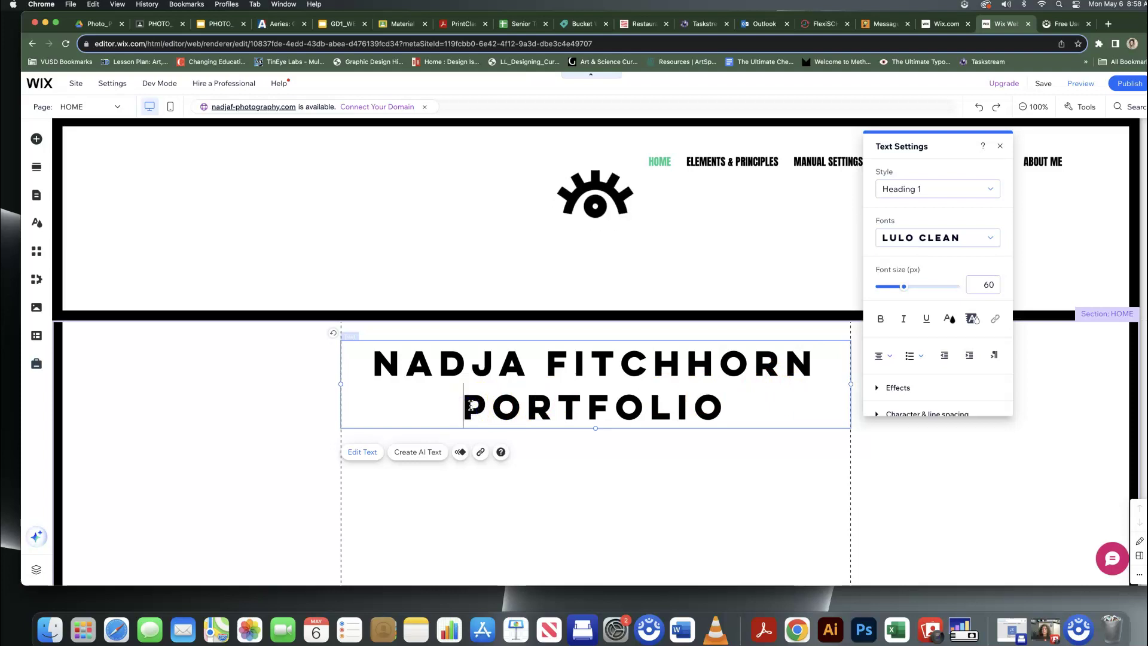
text(PHOTOGRAPHY)
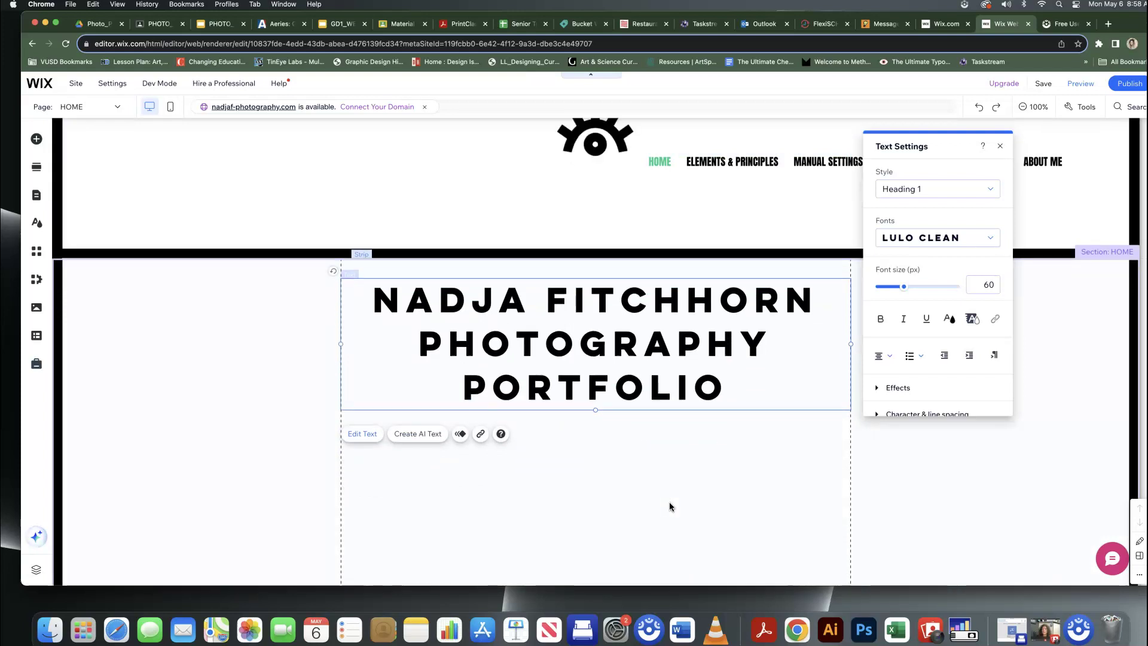
click(588, 475)
scroll(717, 523, up, 2)
scroll(717, 519, down, 2)
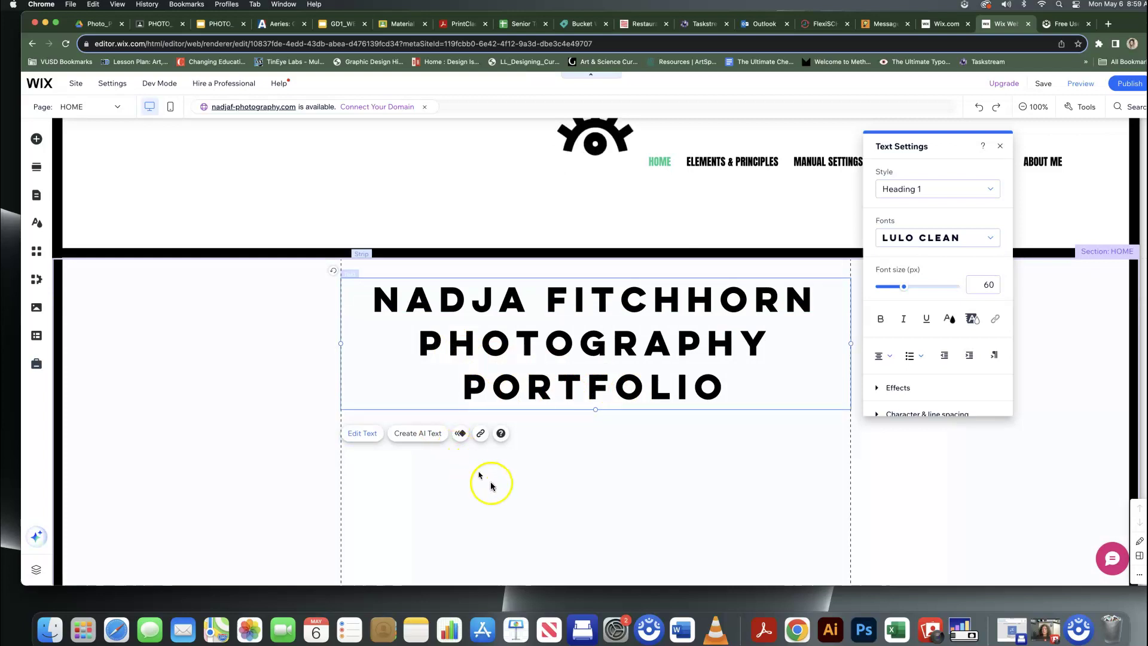
scroll(565, 447, up, 2)
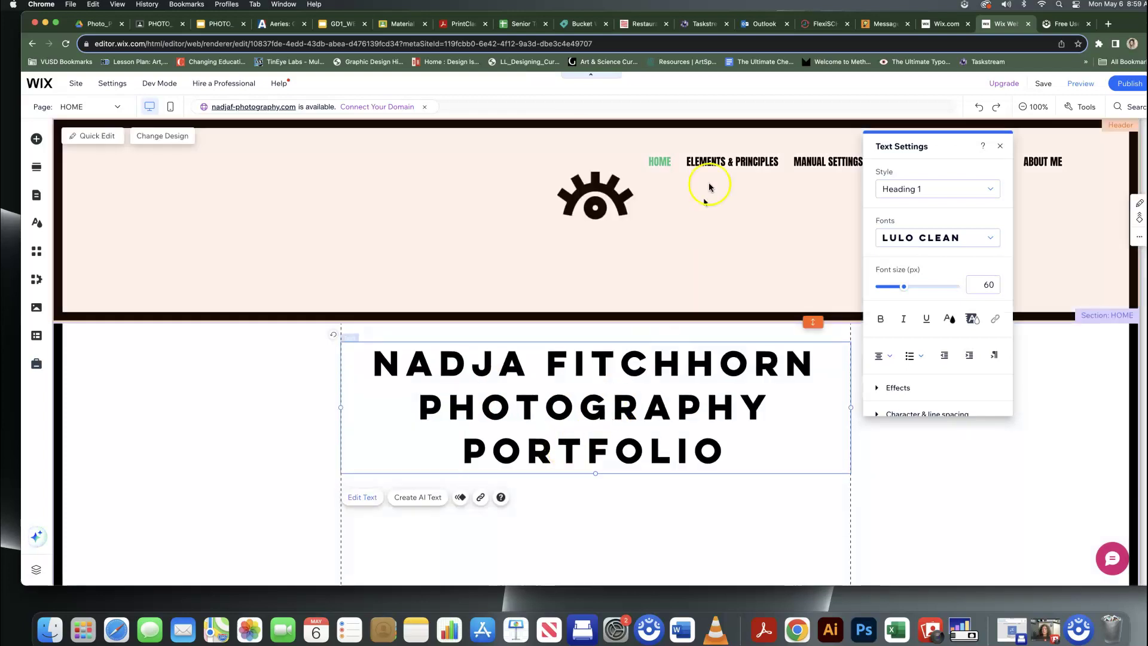
click(1000, 149)
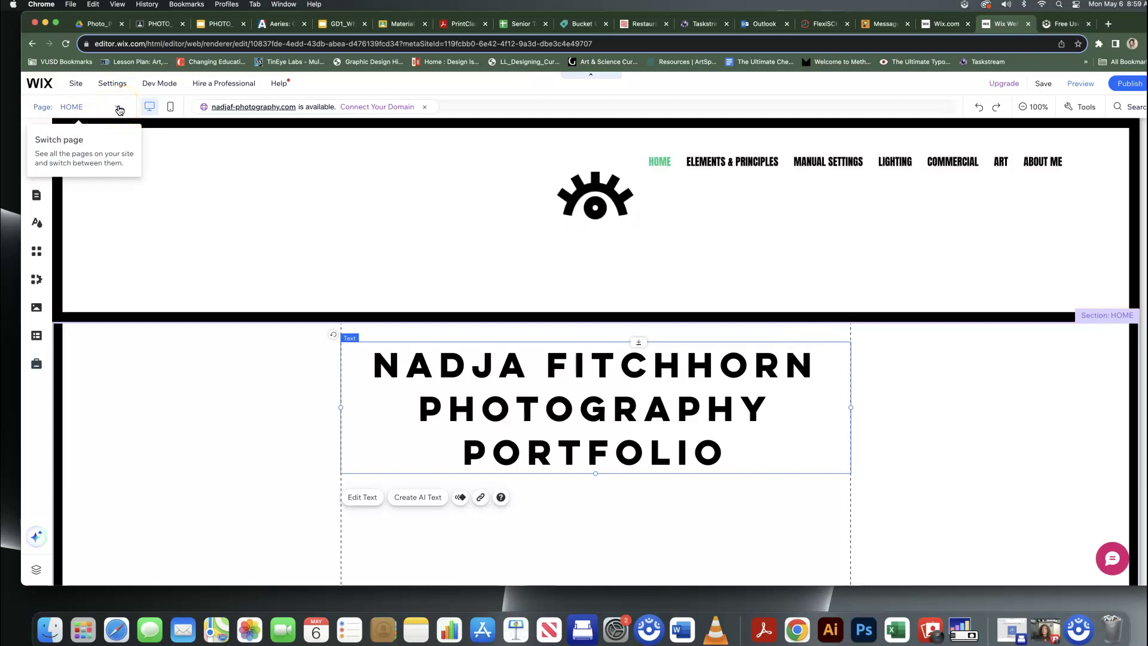
Step: Switch to the Elements & Principles page and enlarge its heading to a font size of 56 px
click(119, 109)
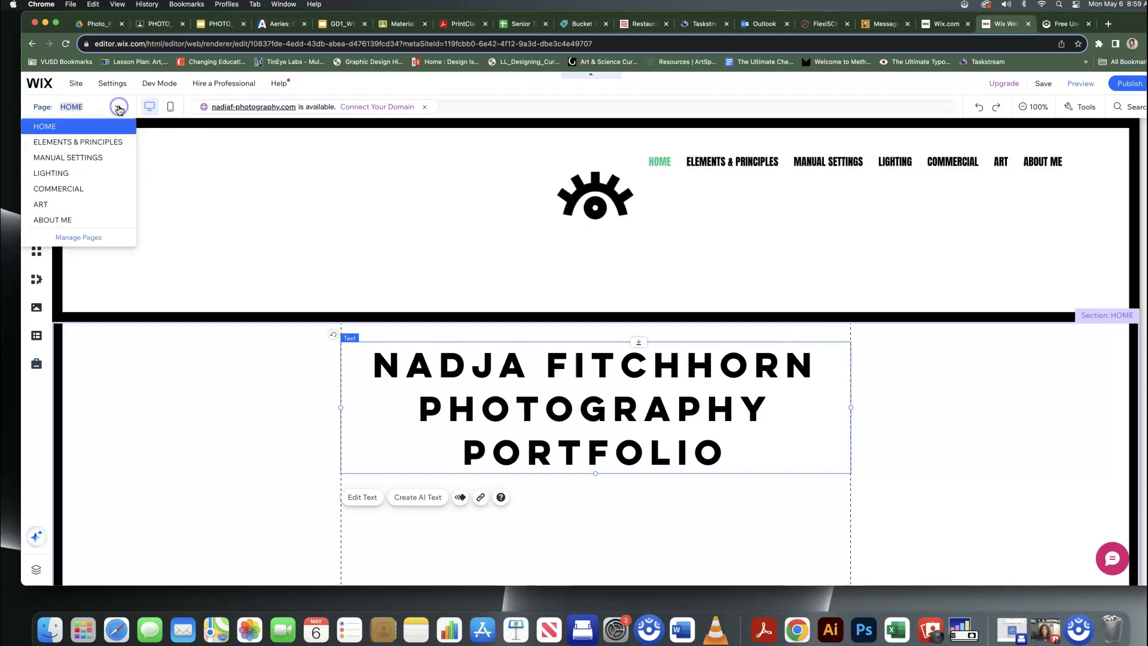
click(107, 141)
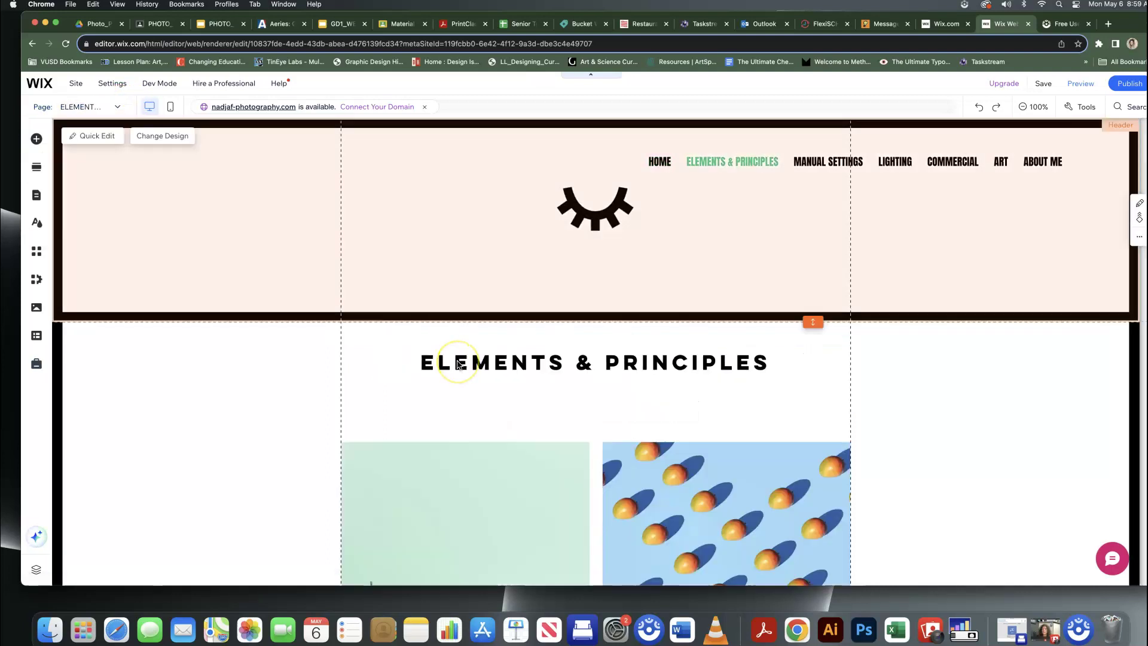
scroll(458, 360, down, 3)
click(506, 209)
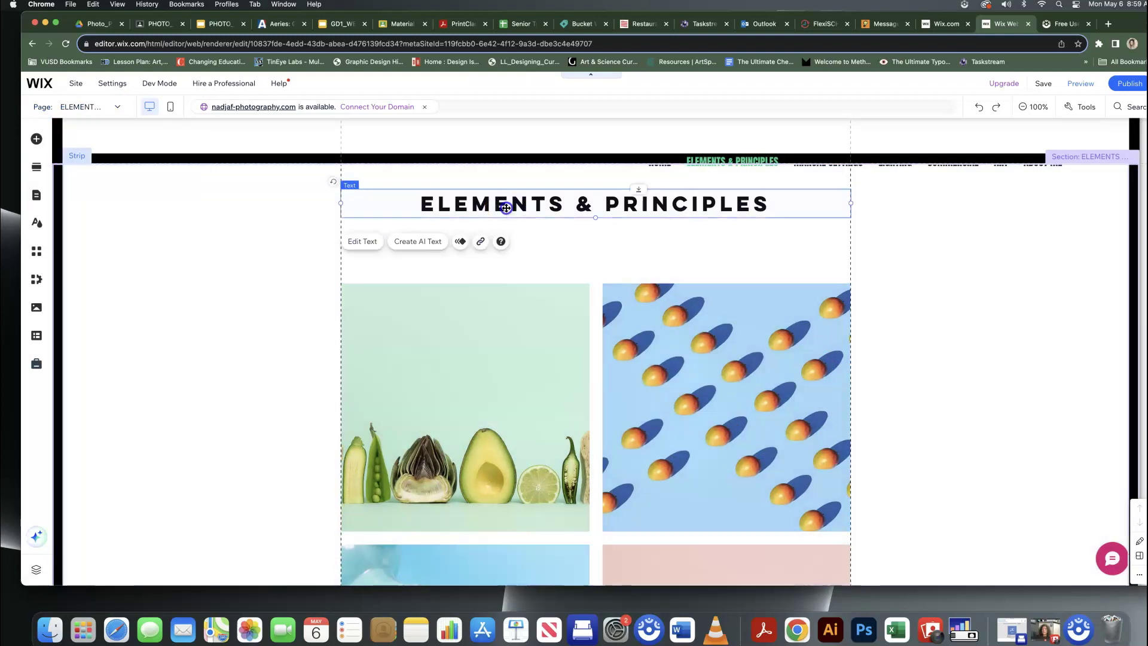
click(504, 207)
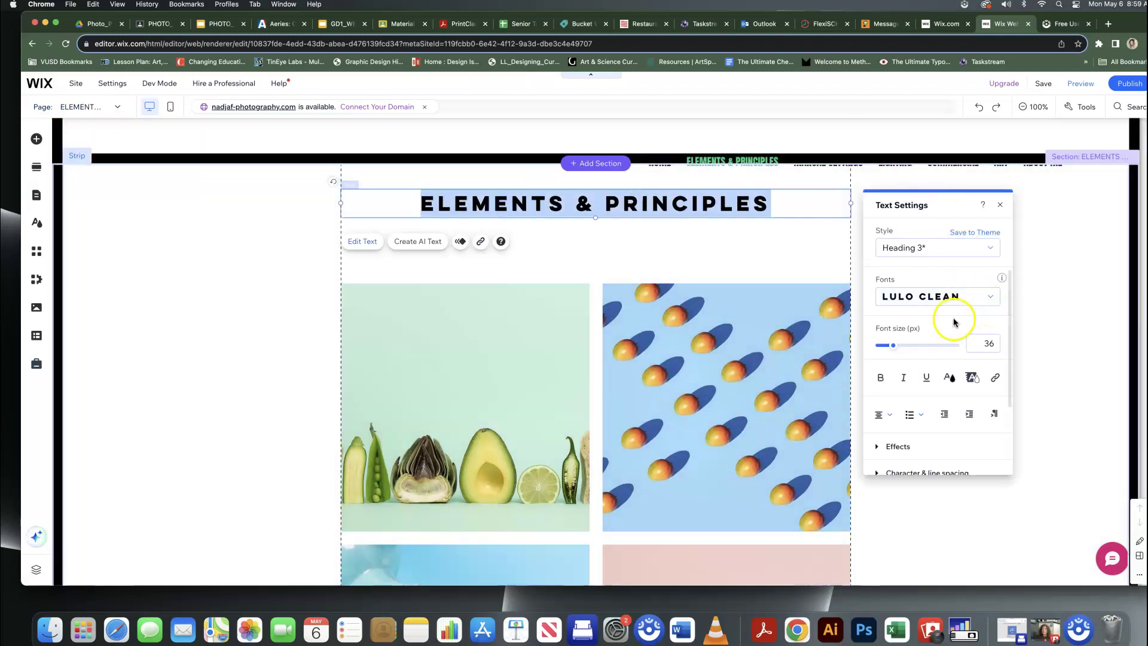
drag(890, 346, 900, 347)
click(546, 303)
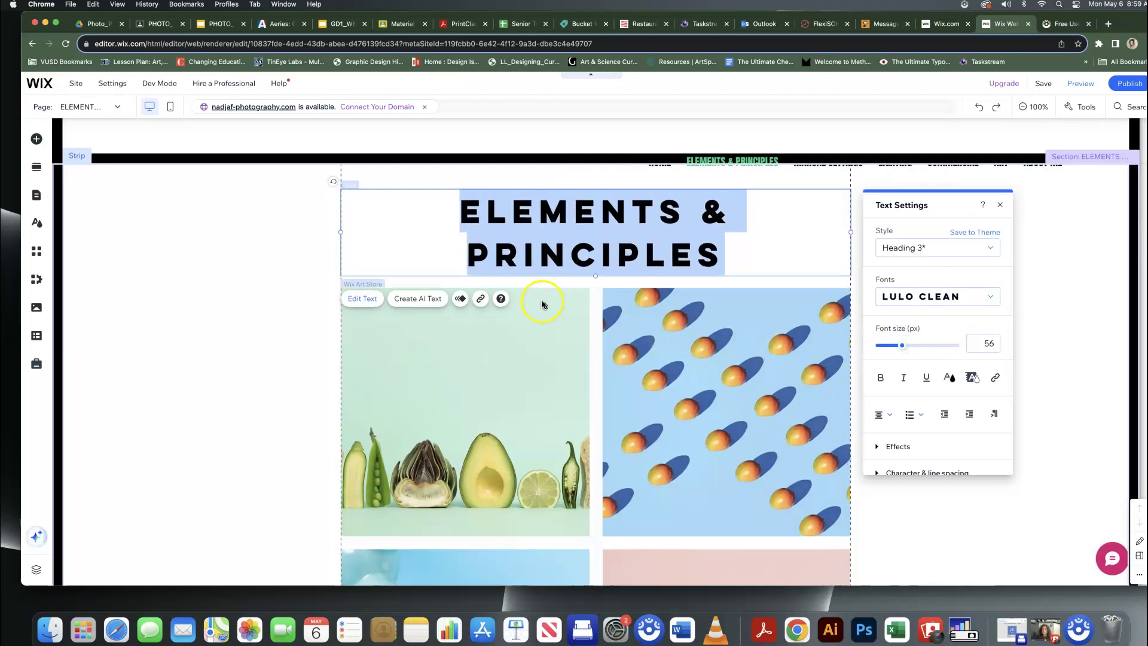
Step: Delete the Wix Art Store gallery below the Elements & Principles heading
scroll(724, 364, down, 5)
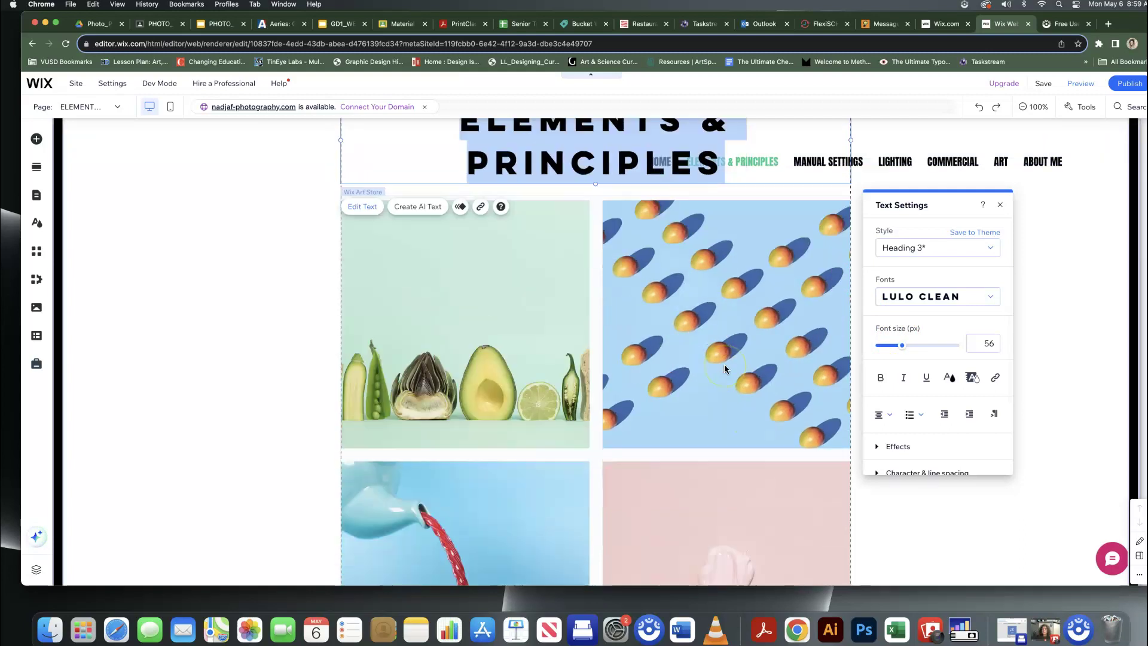
click(485, 265)
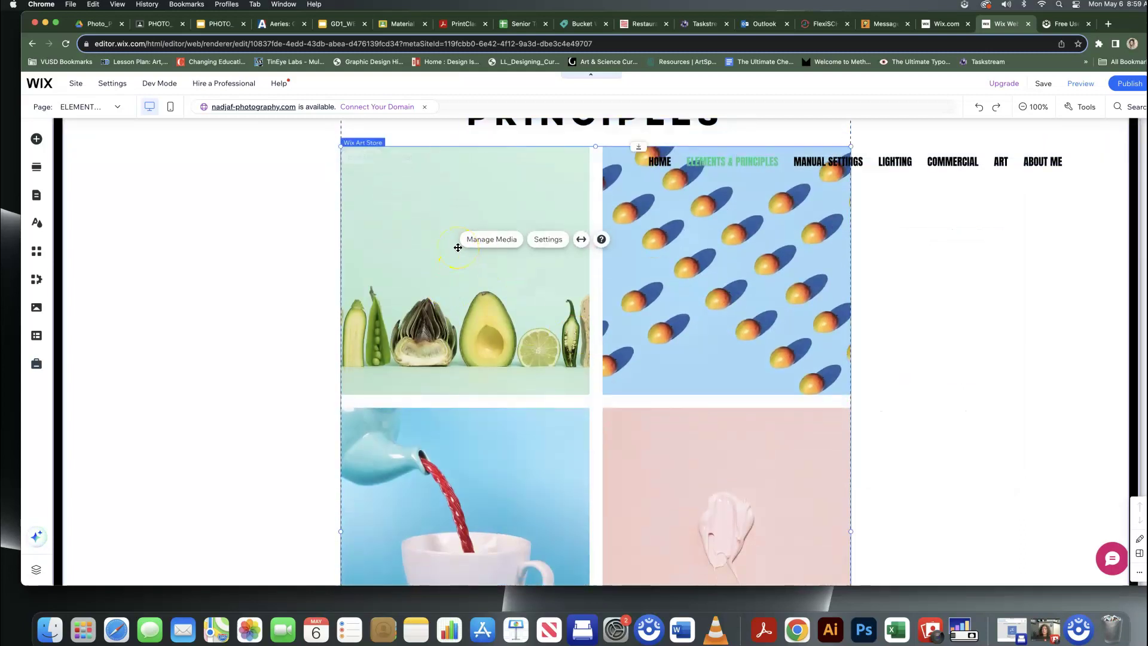
scroll(458, 247, up, 2)
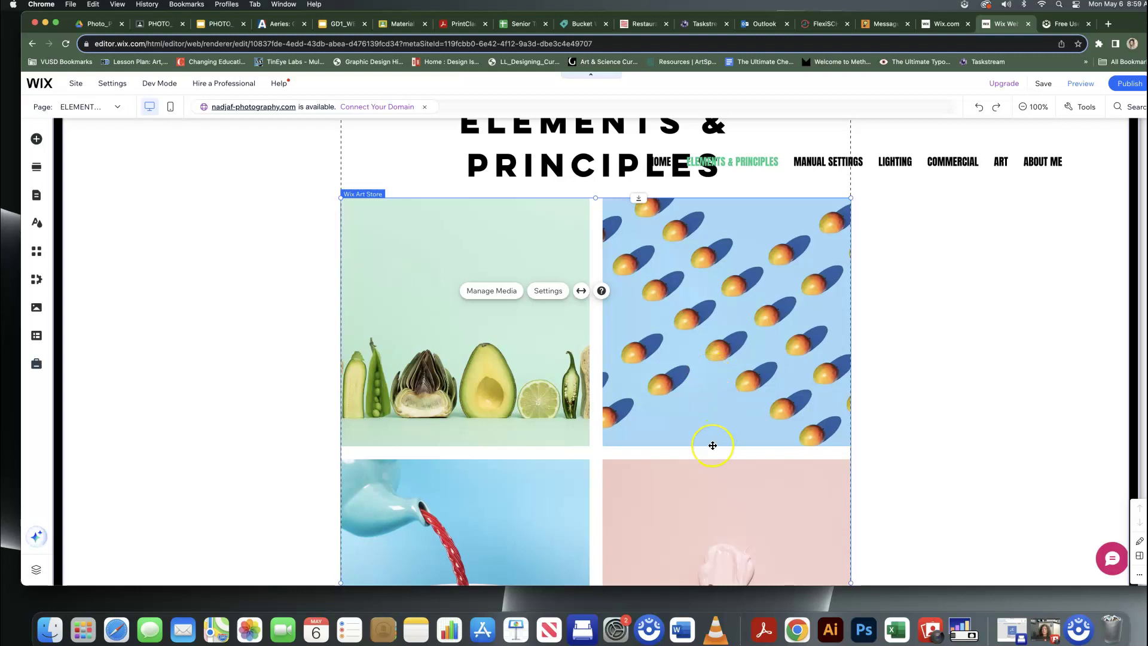
scroll(713, 445, down, 15)
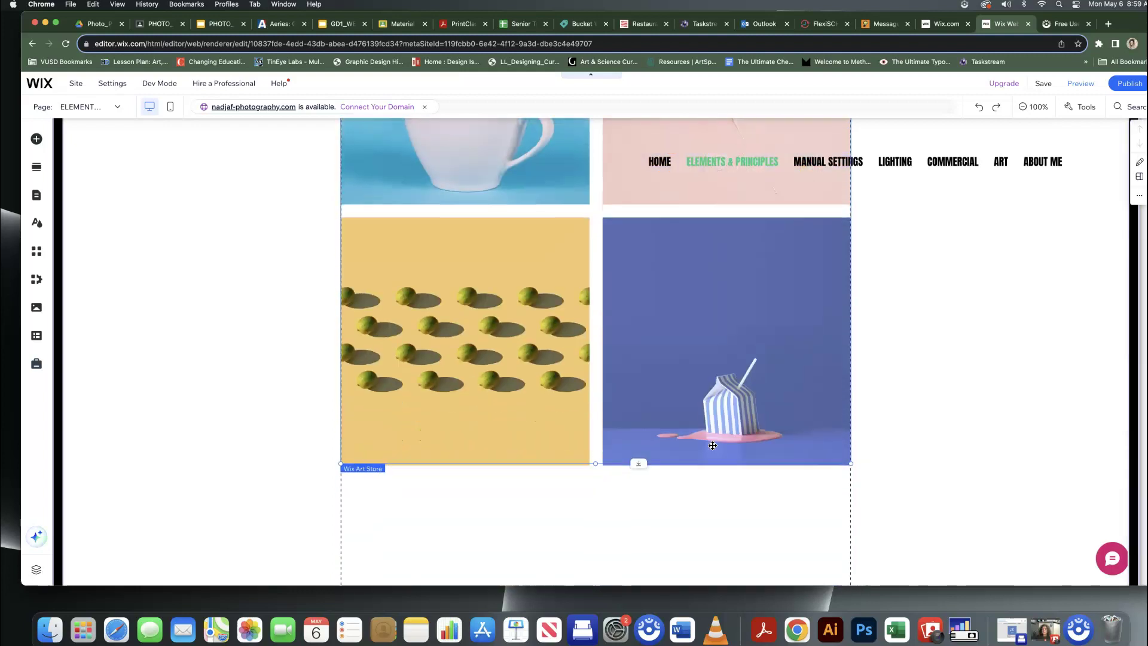
scroll(712, 445, up, 10)
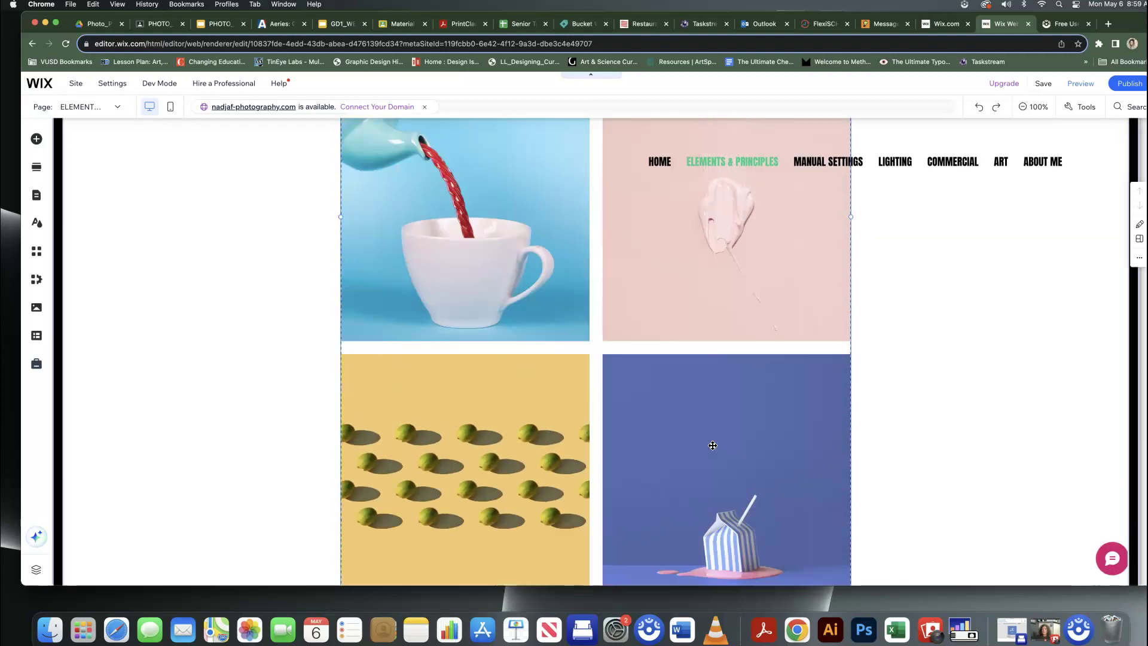
scroll(713, 445, up, 5)
click(576, 298)
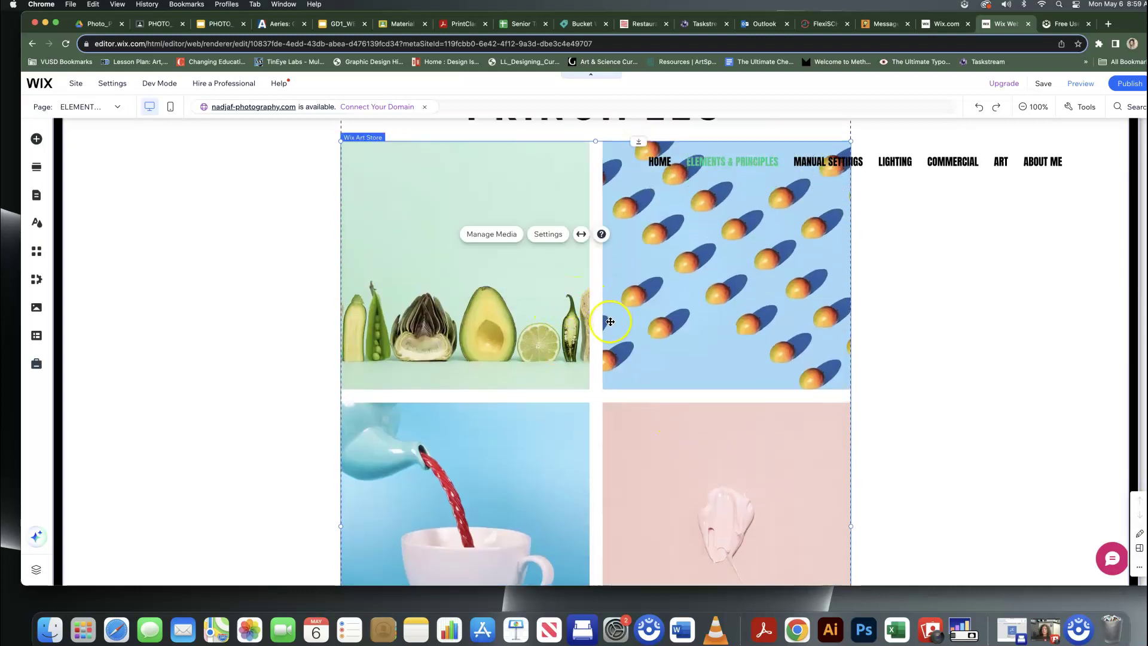
scroll(610, 321, up, 3)
key(Delete)
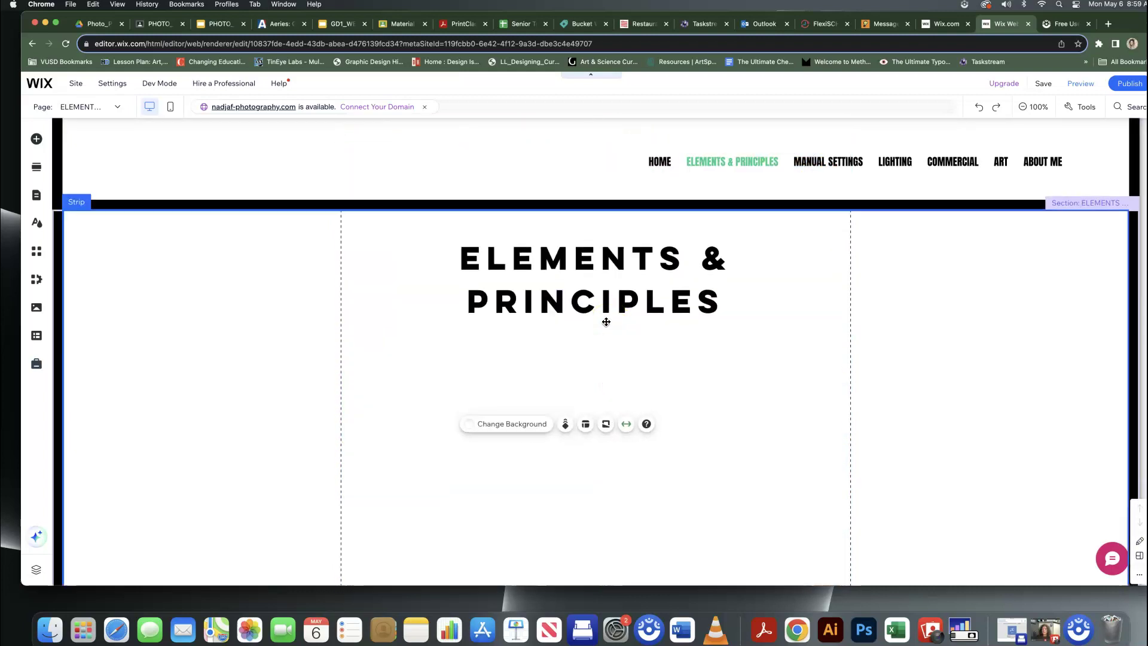
Step: Add the recommended Pro Gallery without captions and place it below the heading, aligned with the left guide
click(37, 139)
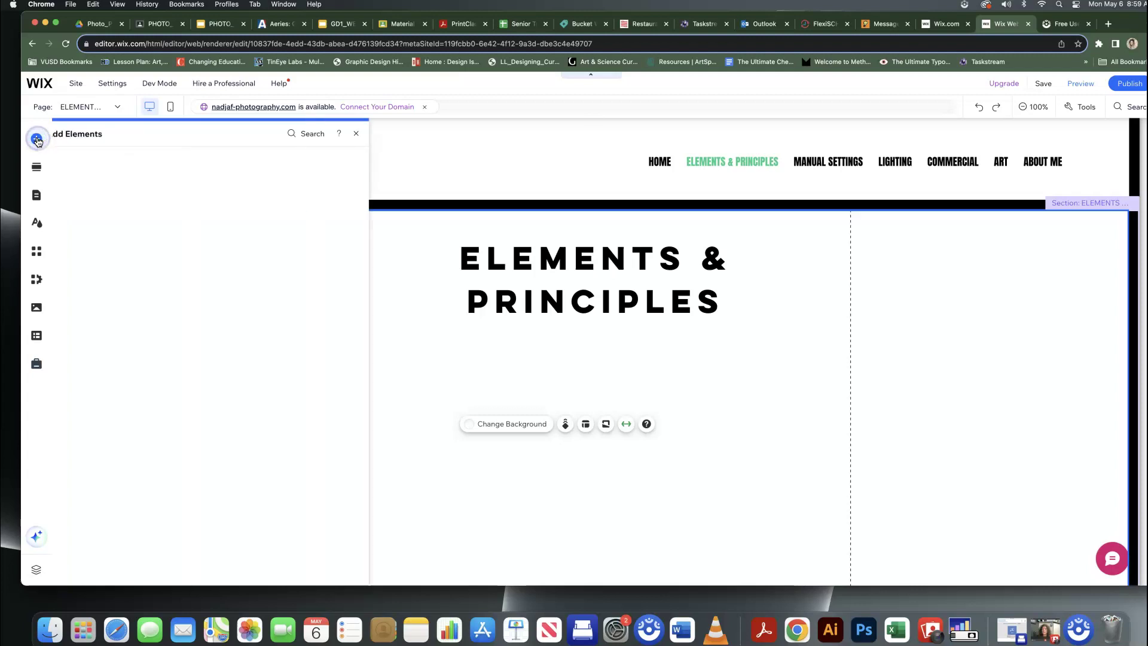
click(78, 272)
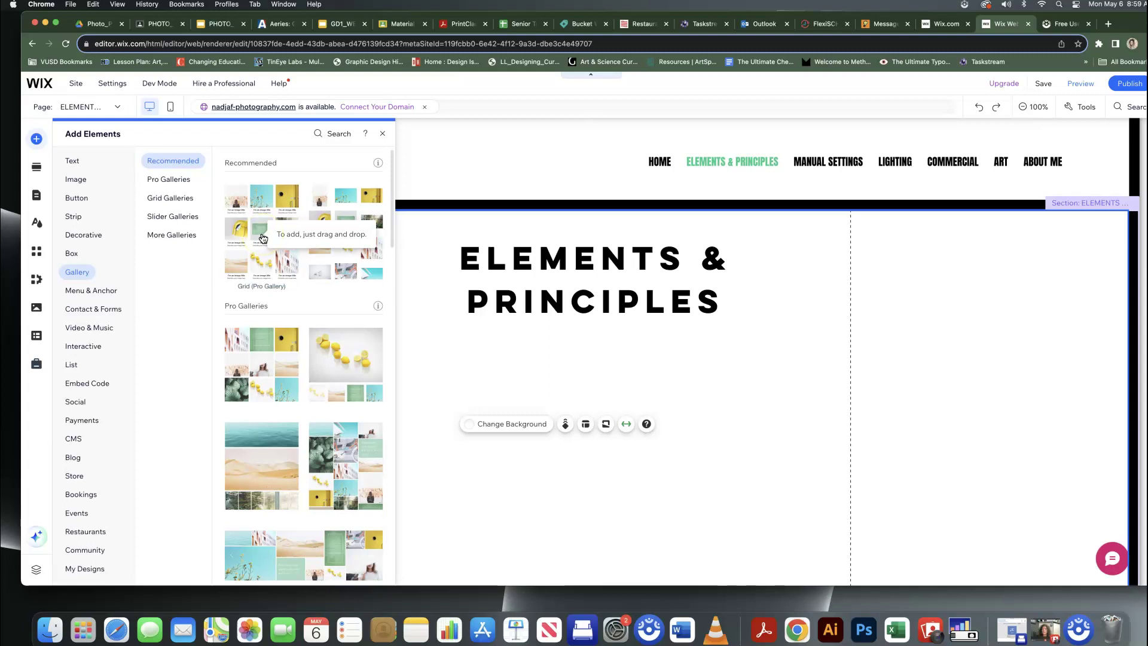
drag(262, 238, 271, 257)
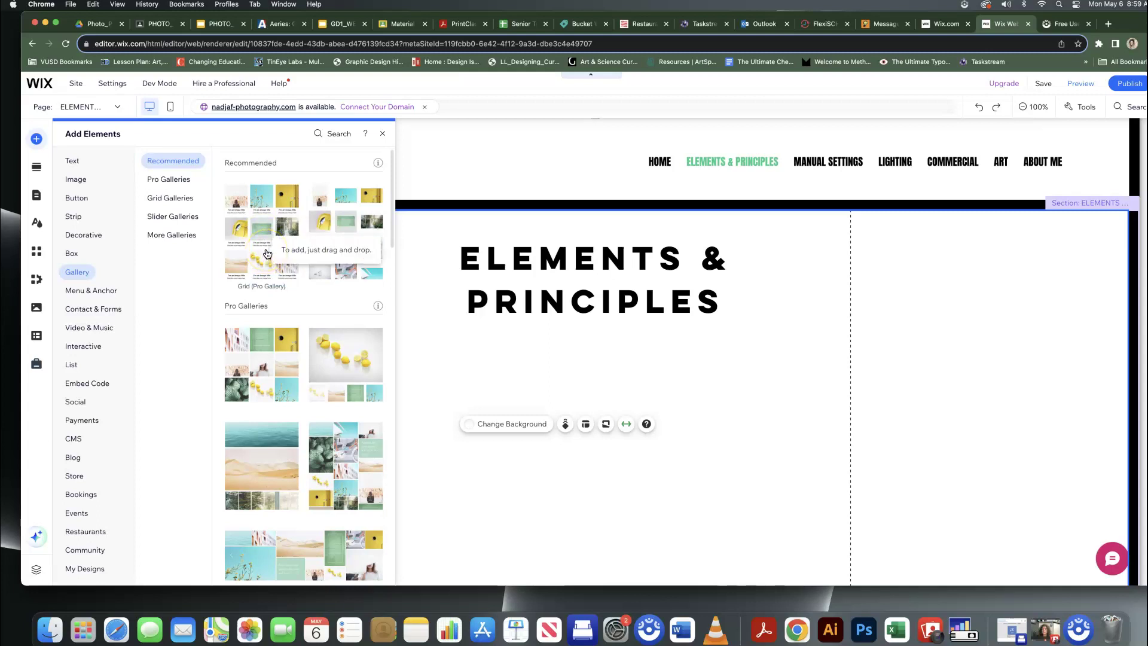
click(323, 249)
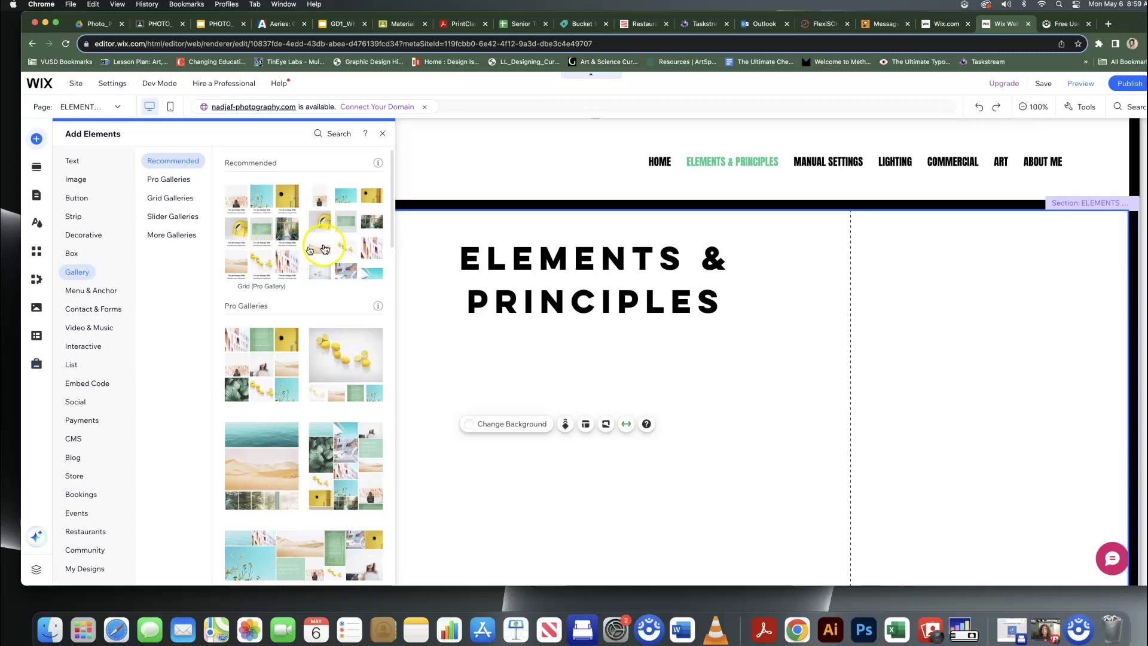
click(325, 246)
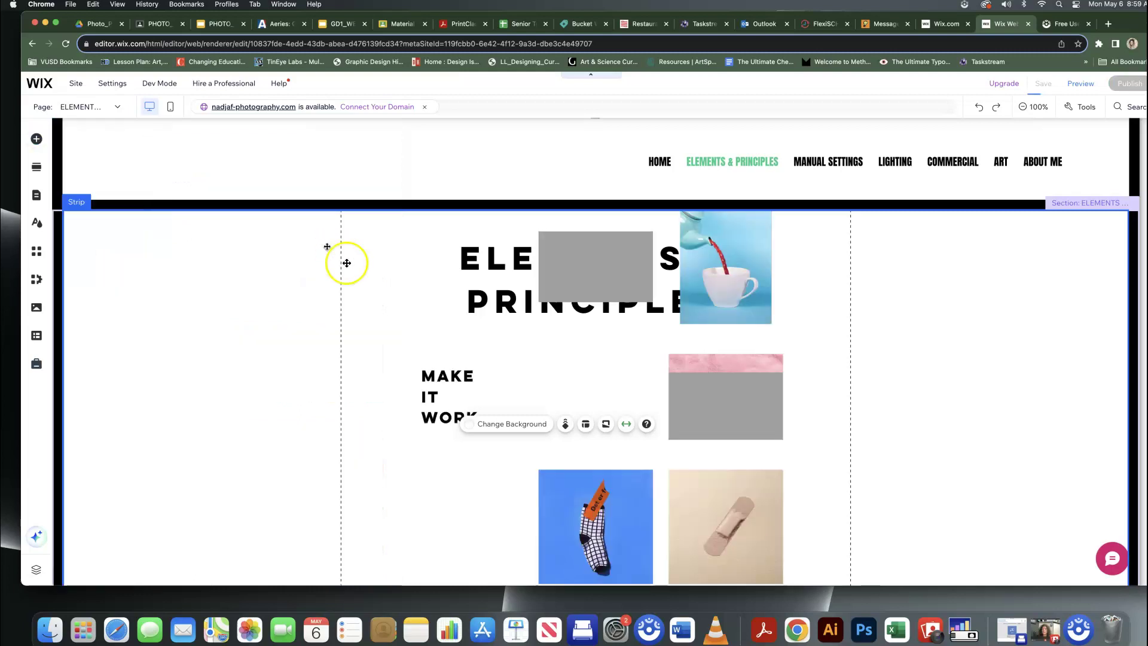
drag(494, 370, 343, 340)
click(401, 336)
Step: Stretch the gallery without captions so that it spans the full width between the vertical guides
scroll(621, 415, down, 8)
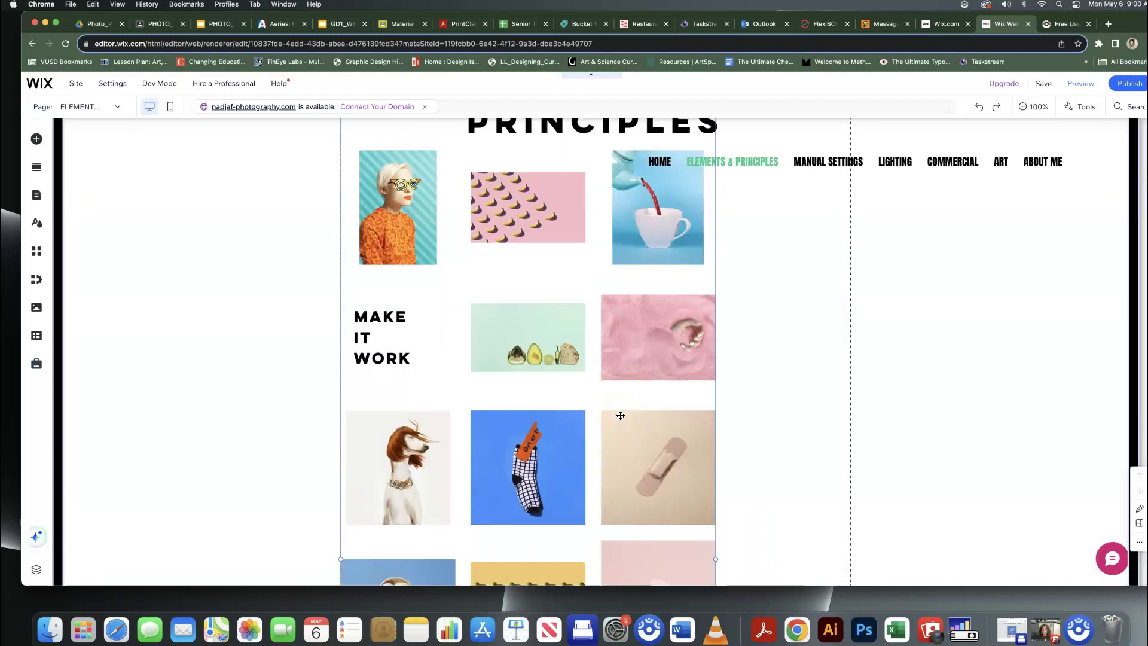
scroll(621, 416, down, 9)
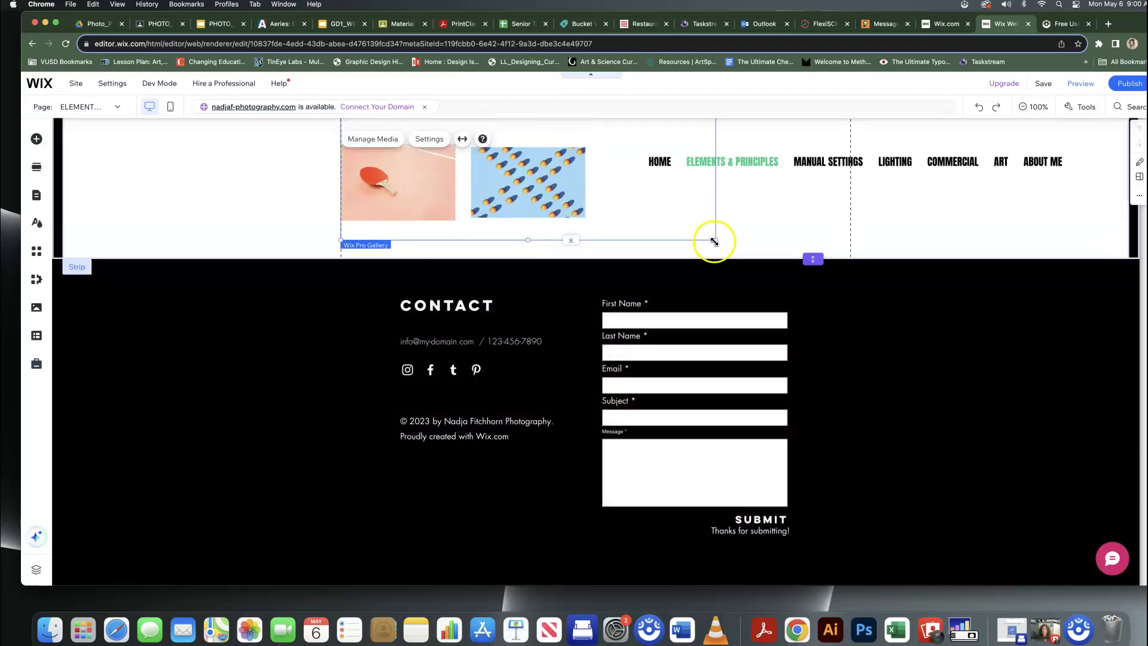
drag(714, 241, 848, 361)
scroll(816, 350, up, 7)
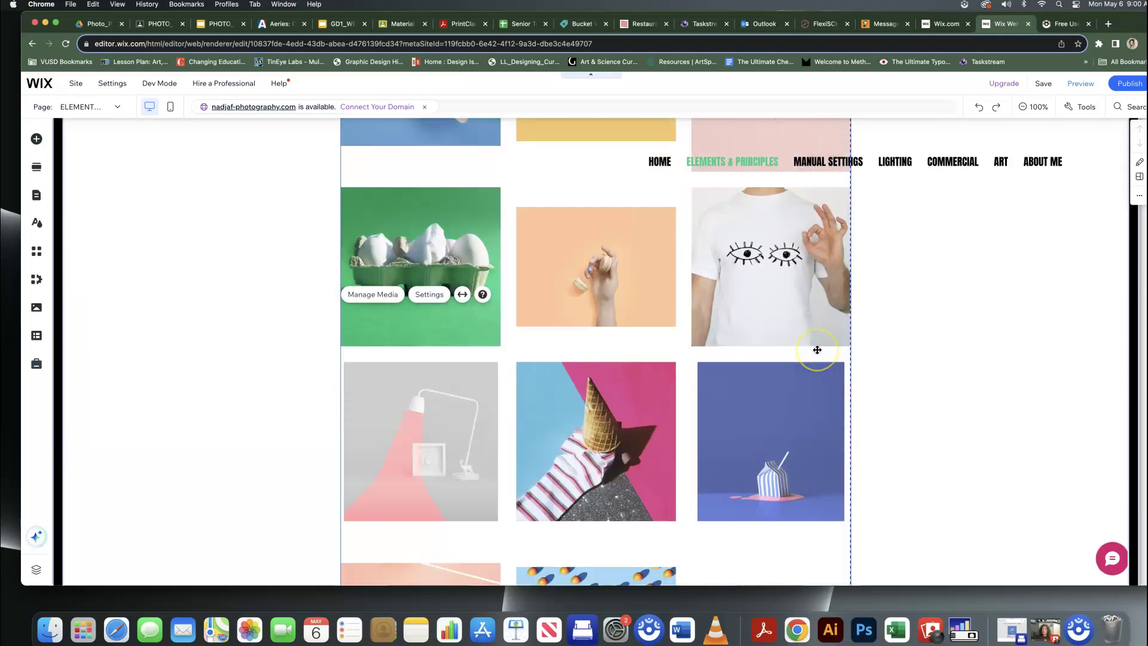
scroll(817, 349, up, 7)
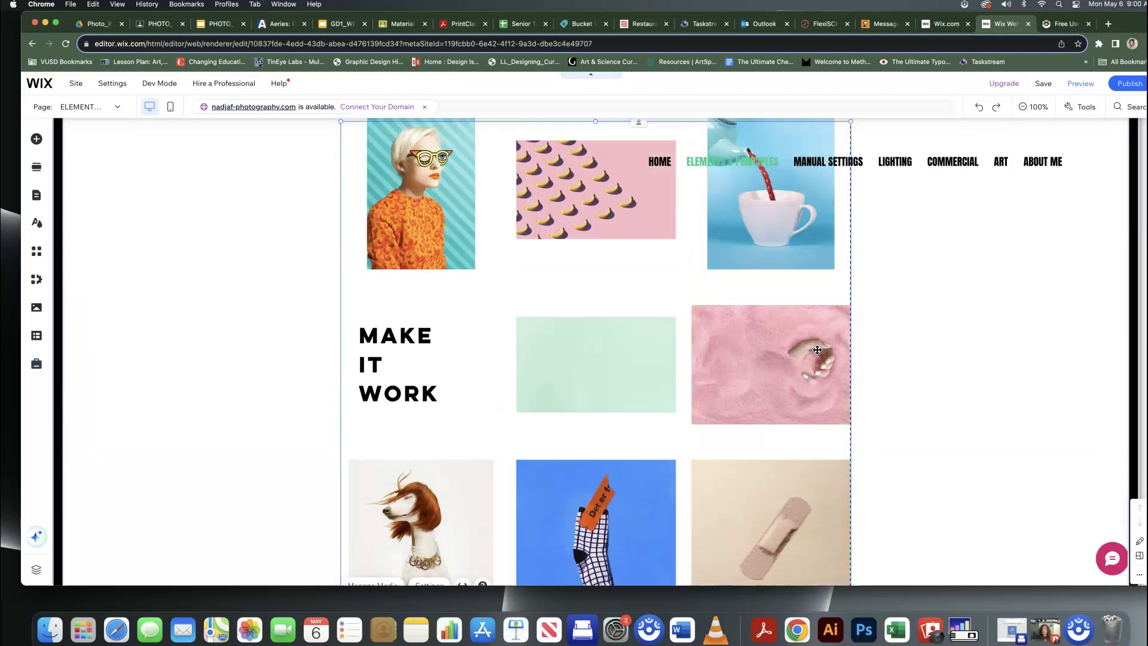
click(500, 254)
scroll(490, 253, up, 2)
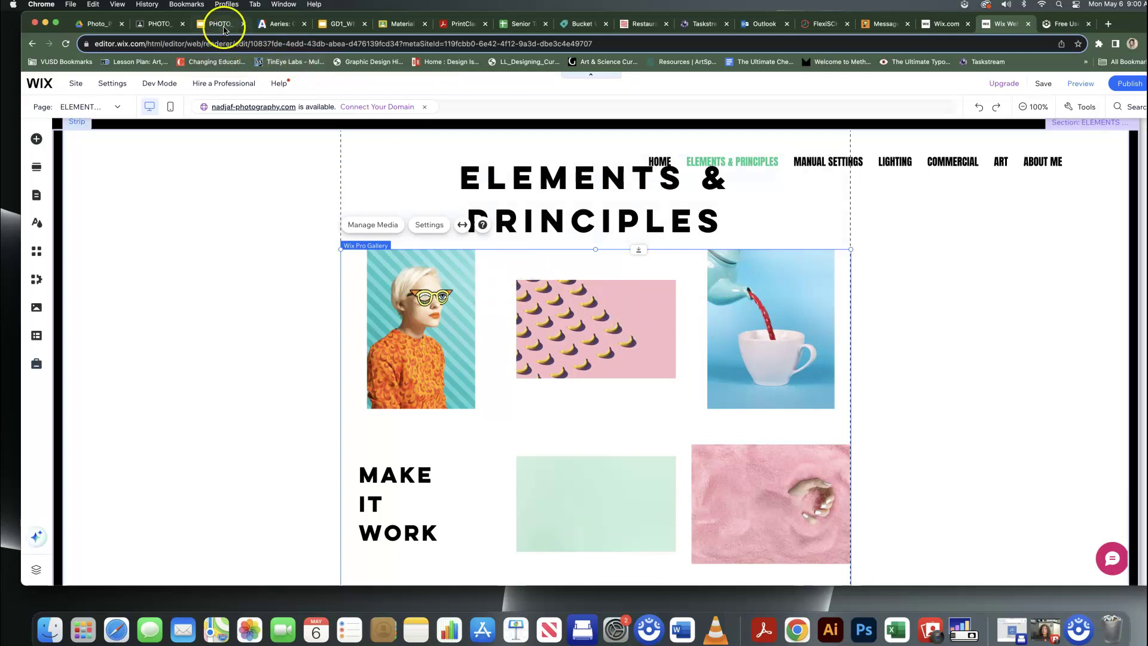
Step: Switch to the Google Slides presentation and review which projects the Elements & Principles page must include
click(220, 24)
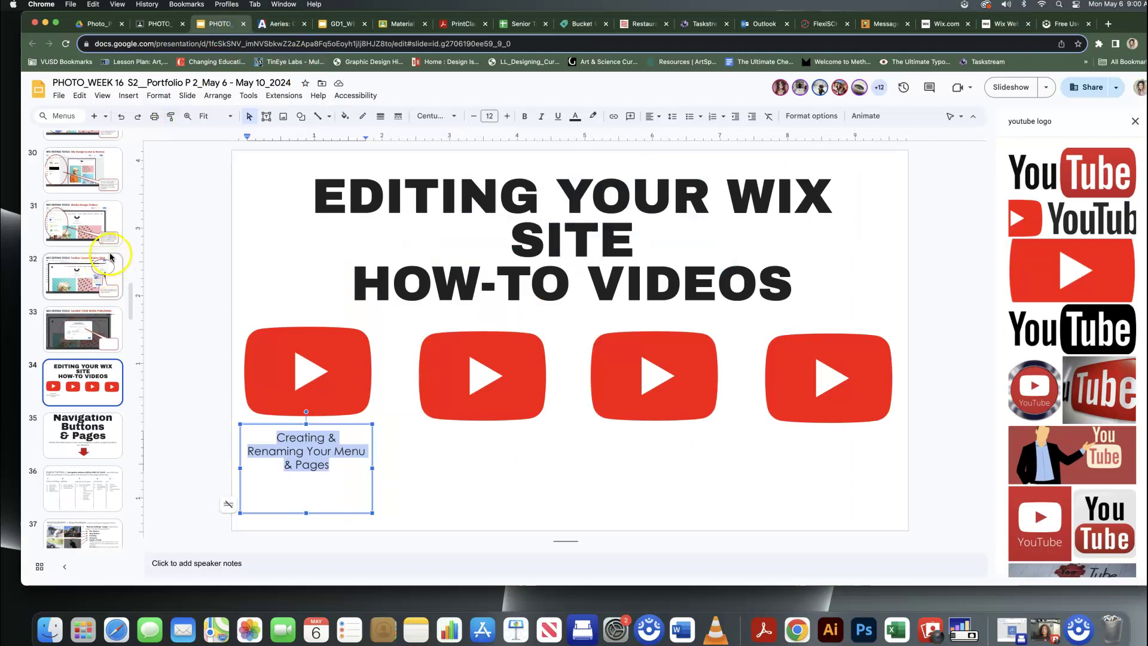
click(88, 502)
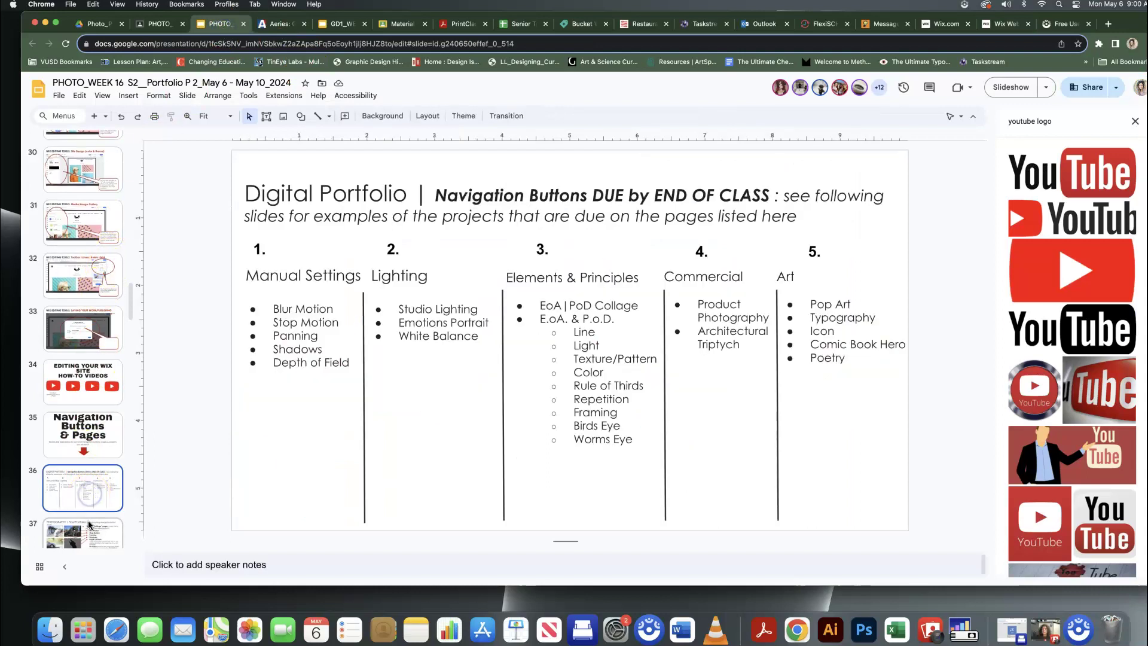
click(91, 527)
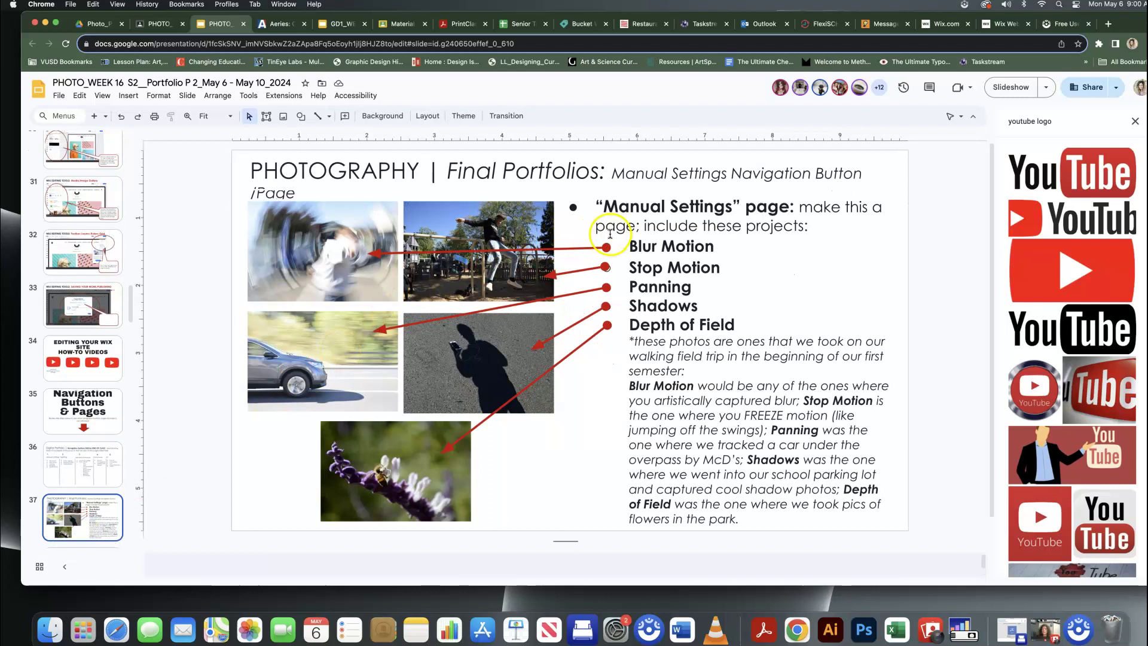
drag(128, 315, 132, 335)
click(94, 360)
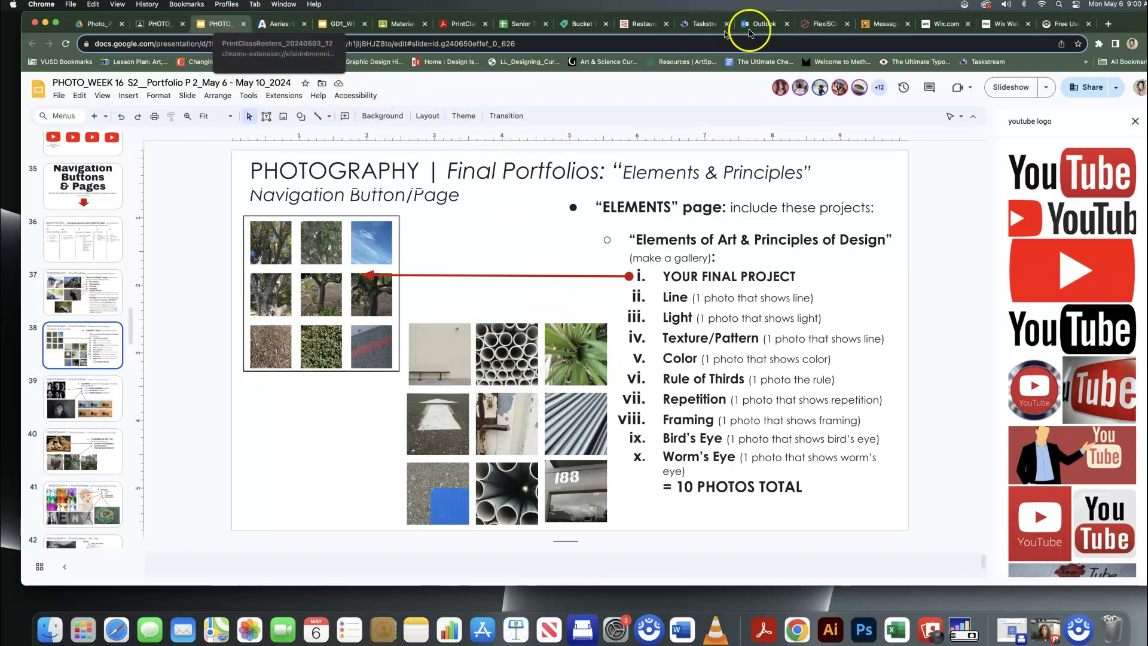
Step: Return to the Wix editor and replace the gallery with the recommended captioned Grid (Pro Gallery), aligned with the left guide below the heading
click(997, 24)
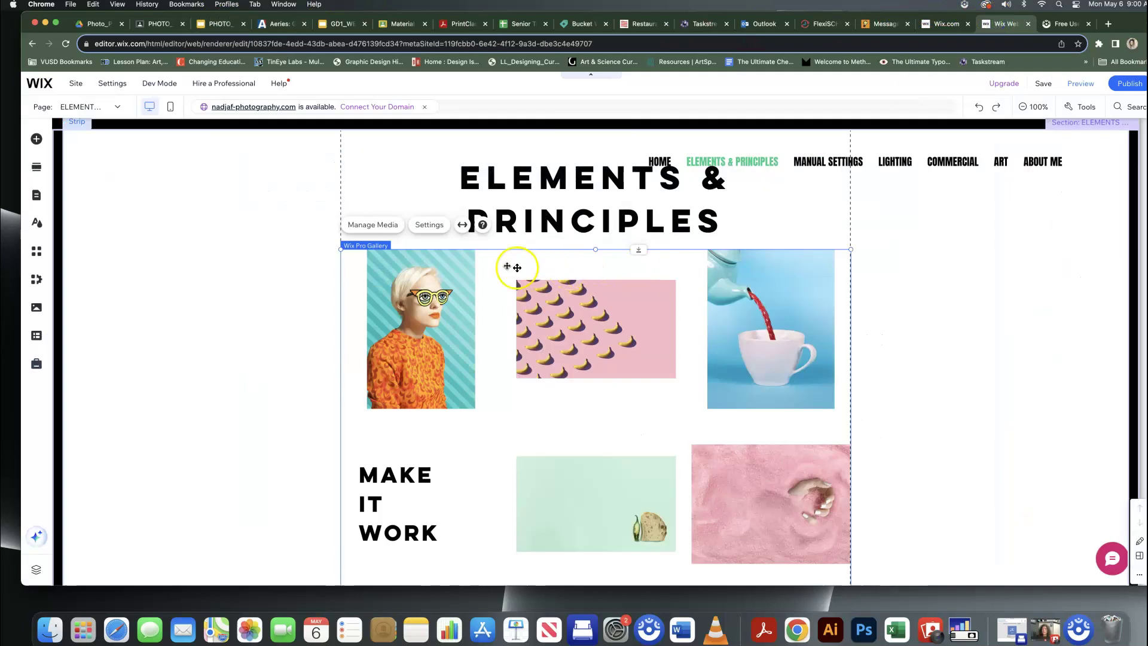
key(Delete)
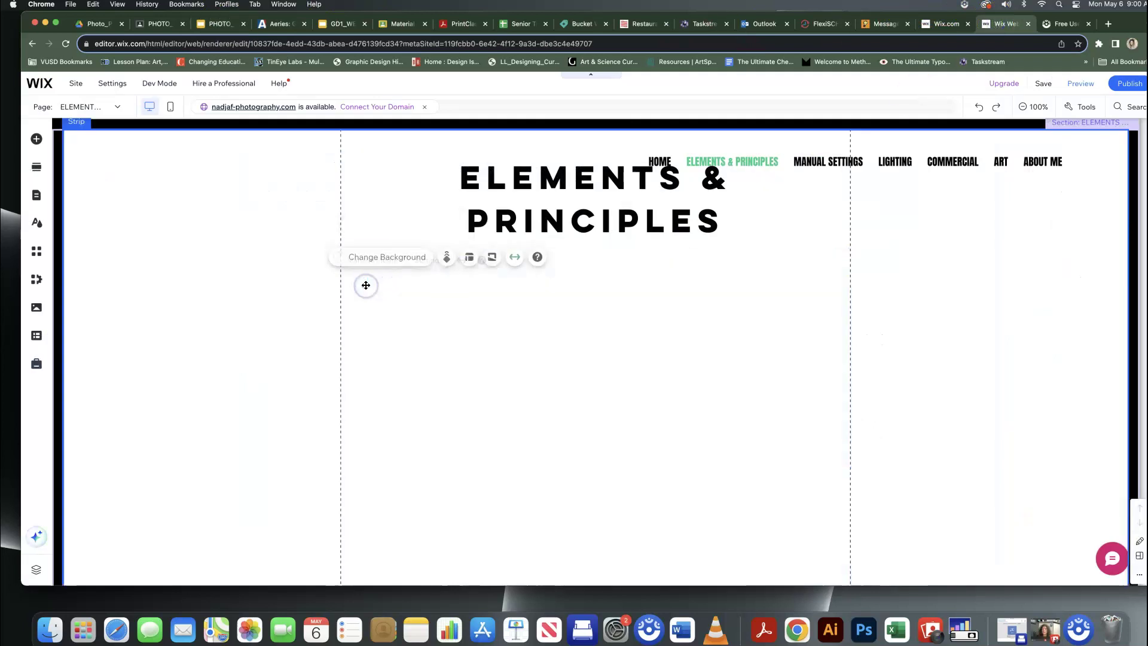
click(37, 140)
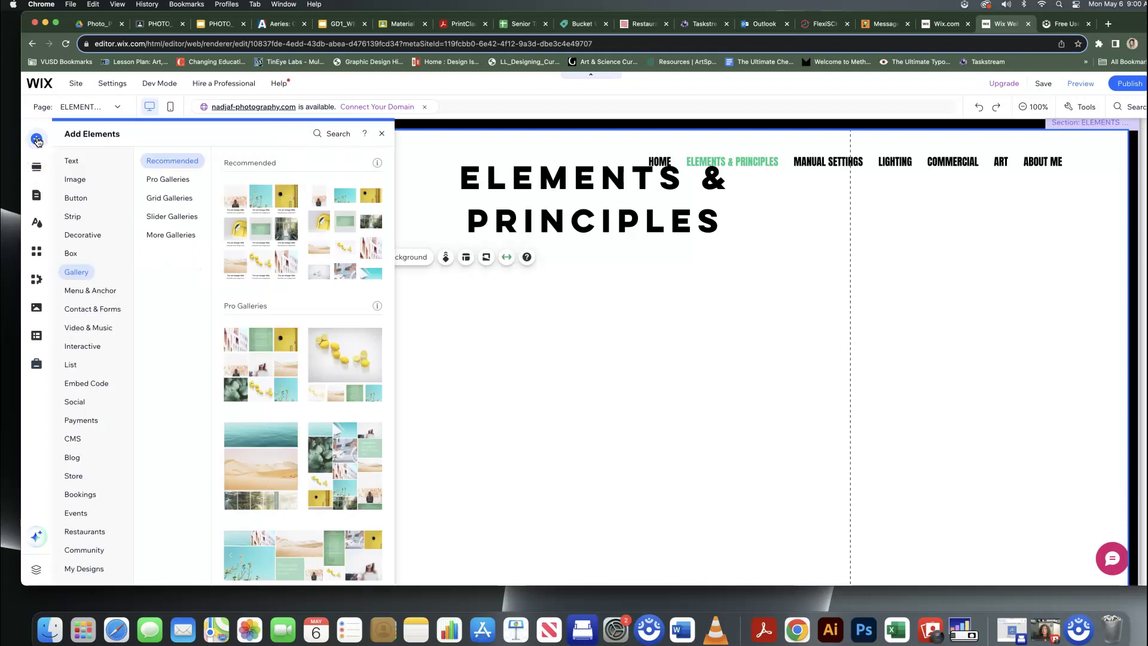
click(278, 255)
drag(547, 340, 524, 352)
Step: Enlarge the captioned gallery from its lower corner until it nearly spans the full width between the vertical guides
scroll(546, 372, down, 6)
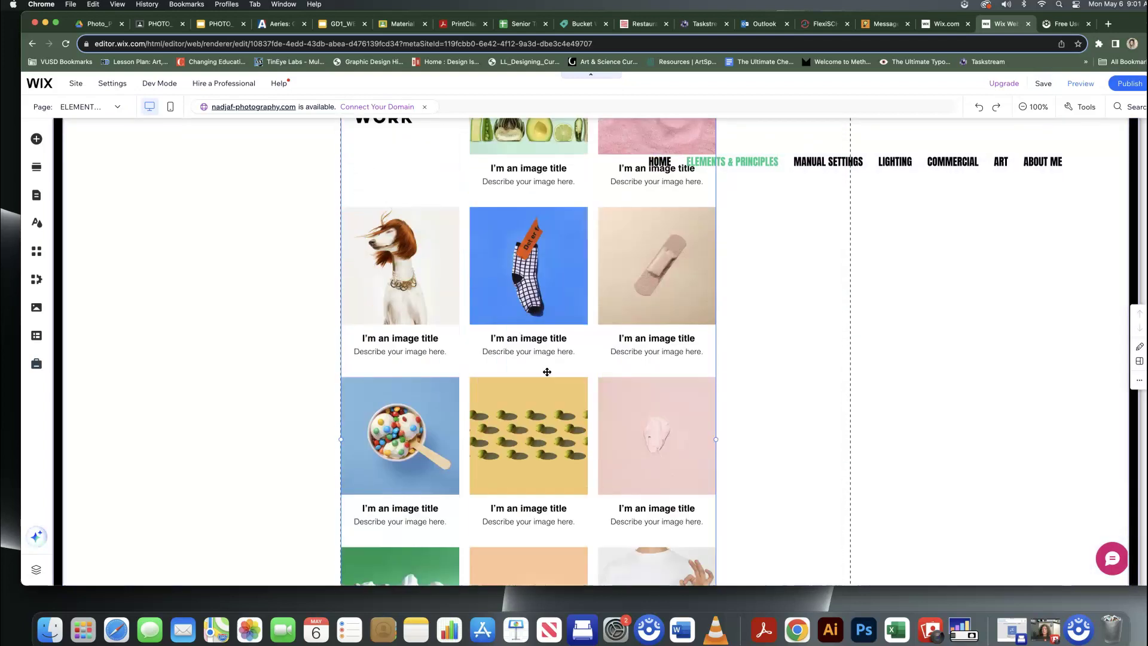
scroll(547, 372, down, 7)
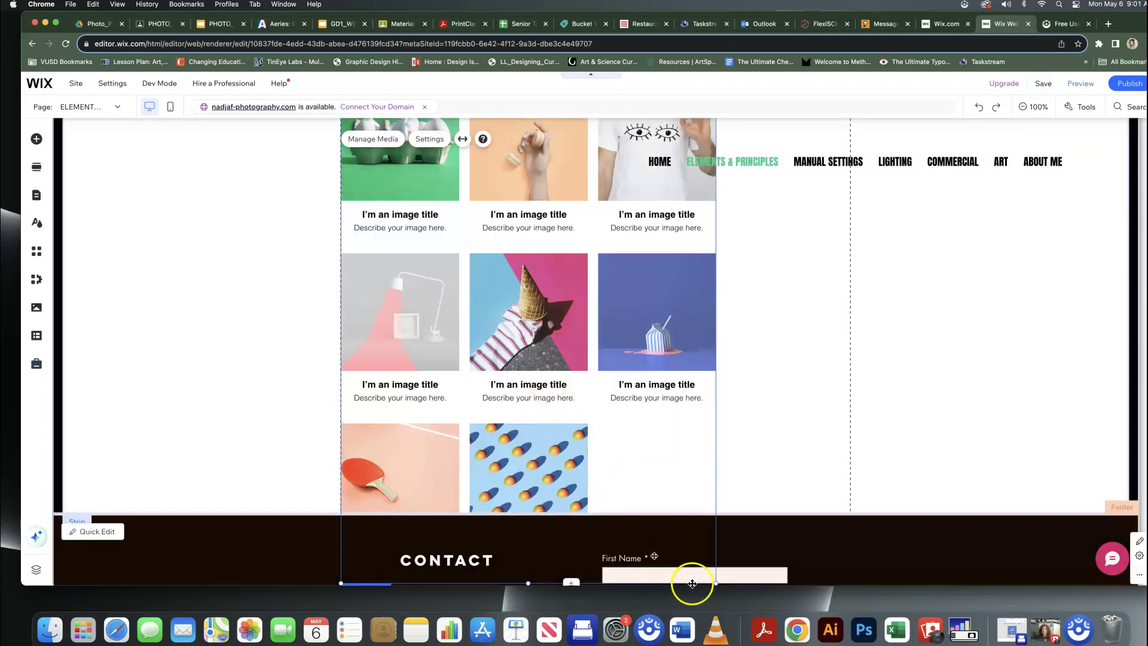
drag(715, 584, 728, 512)
click(686, 374)
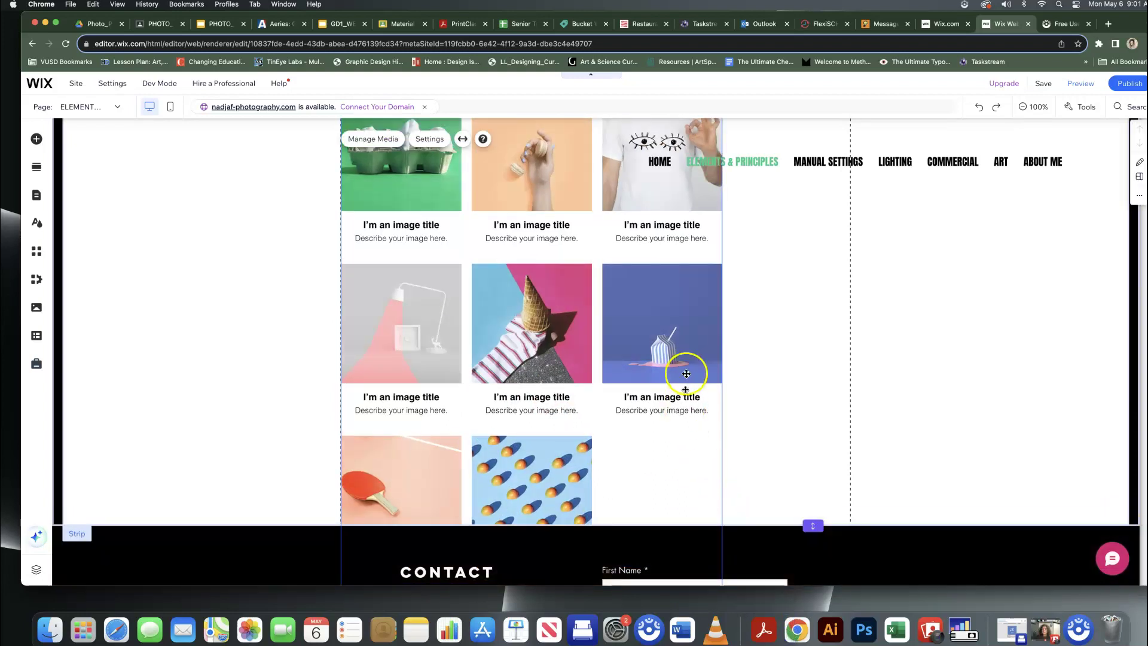
scroll(742, 508, down, 1)
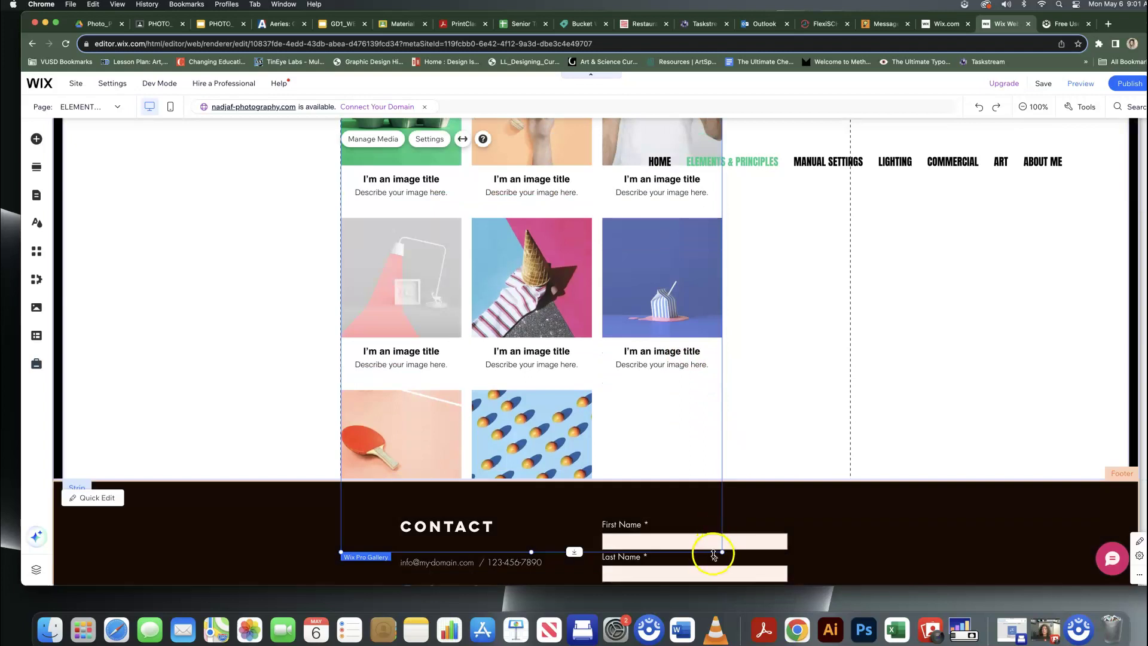
click(756, 487)
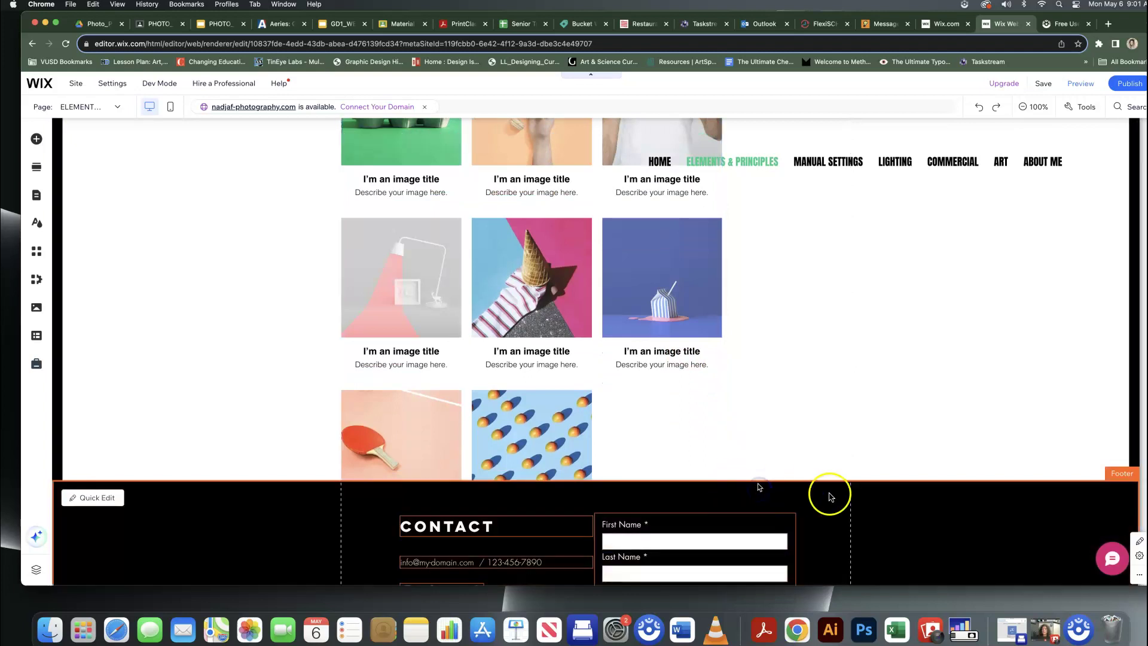
click(877, 482)
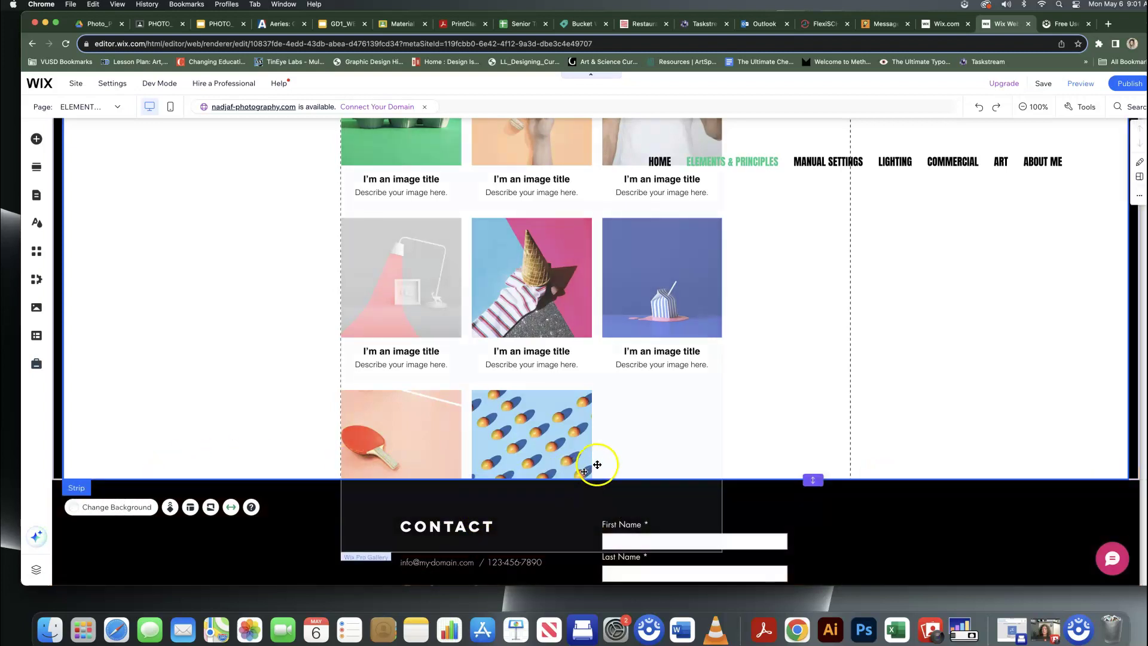
click(704, 468)
drag(720, 477, 723, 549)
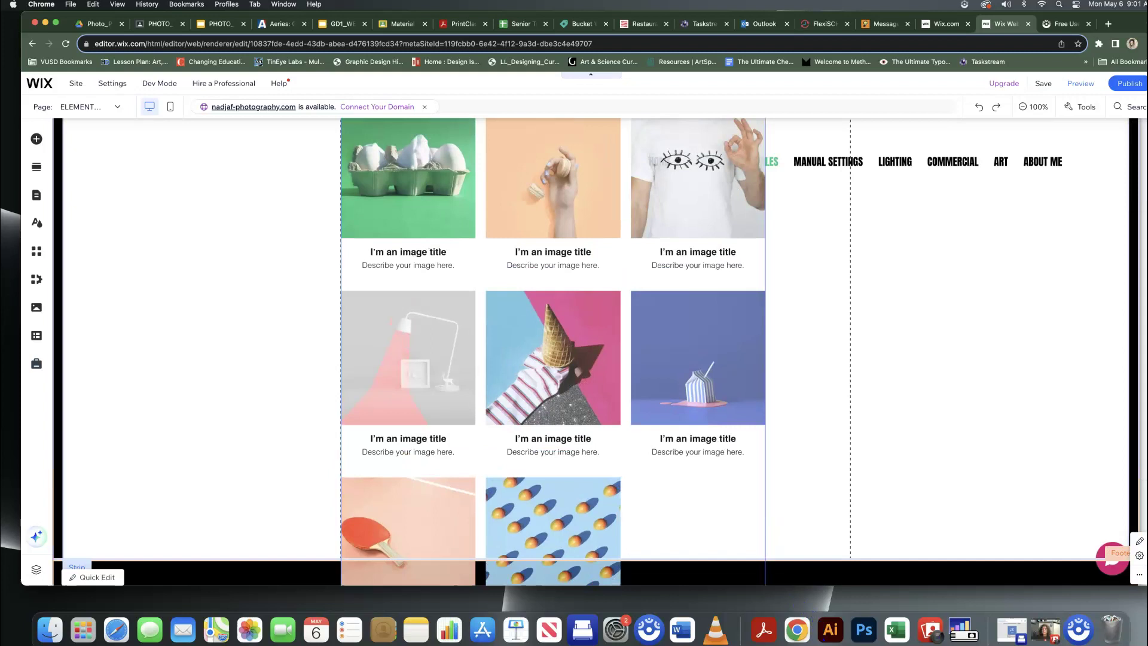
scroll(826, 548, down, 5)
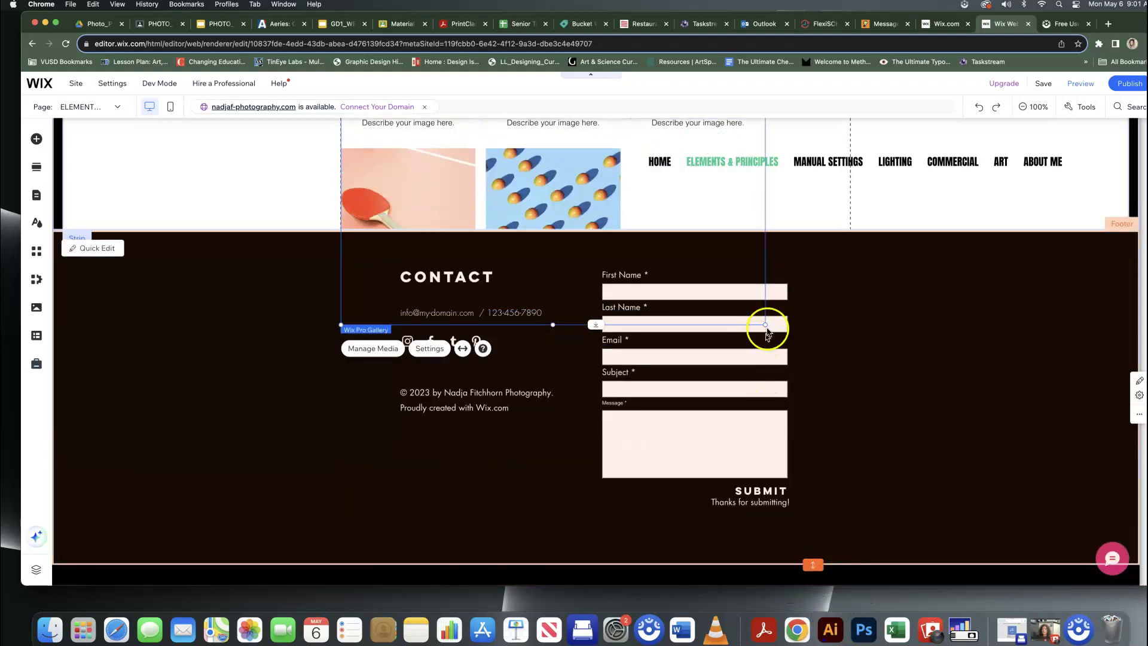
drag(766, 325, 848, 389)
click(635, 383)
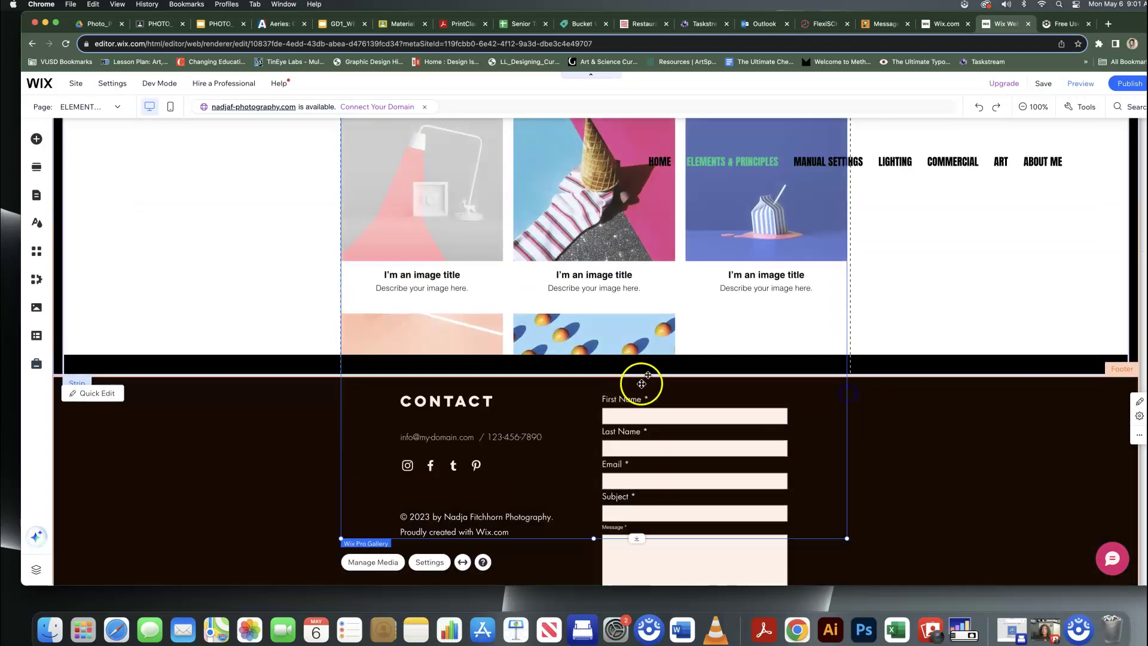
Step: Try to edit a gallery image's title directly on the page
scroll(634, 382, up, 2)
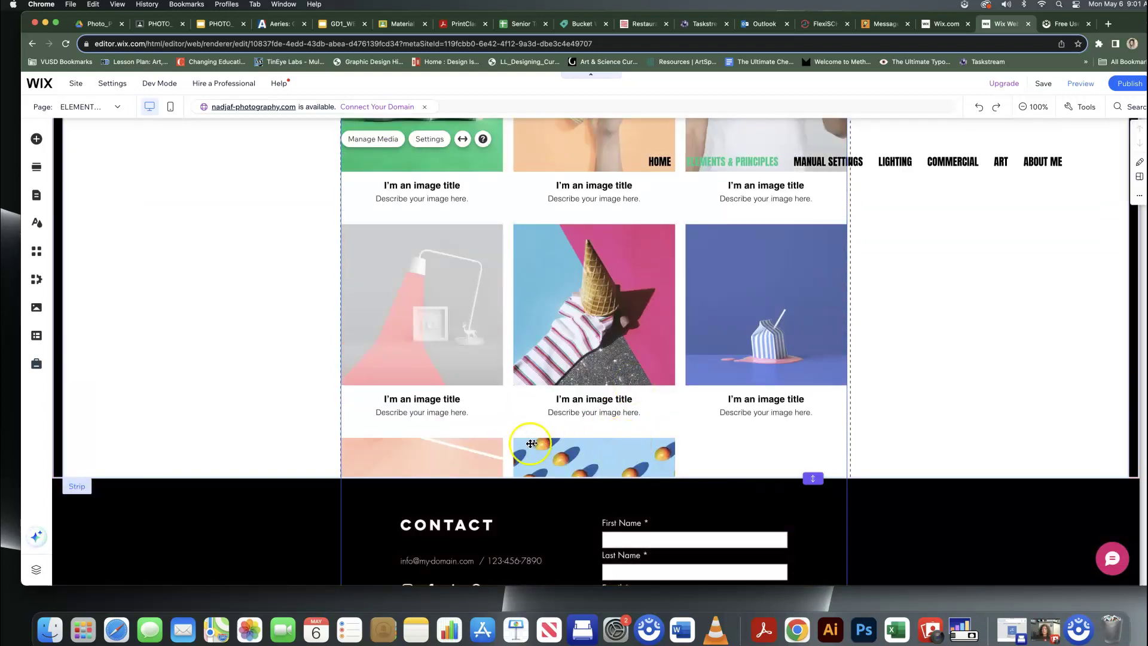
scroll(583, 418, down, 2)
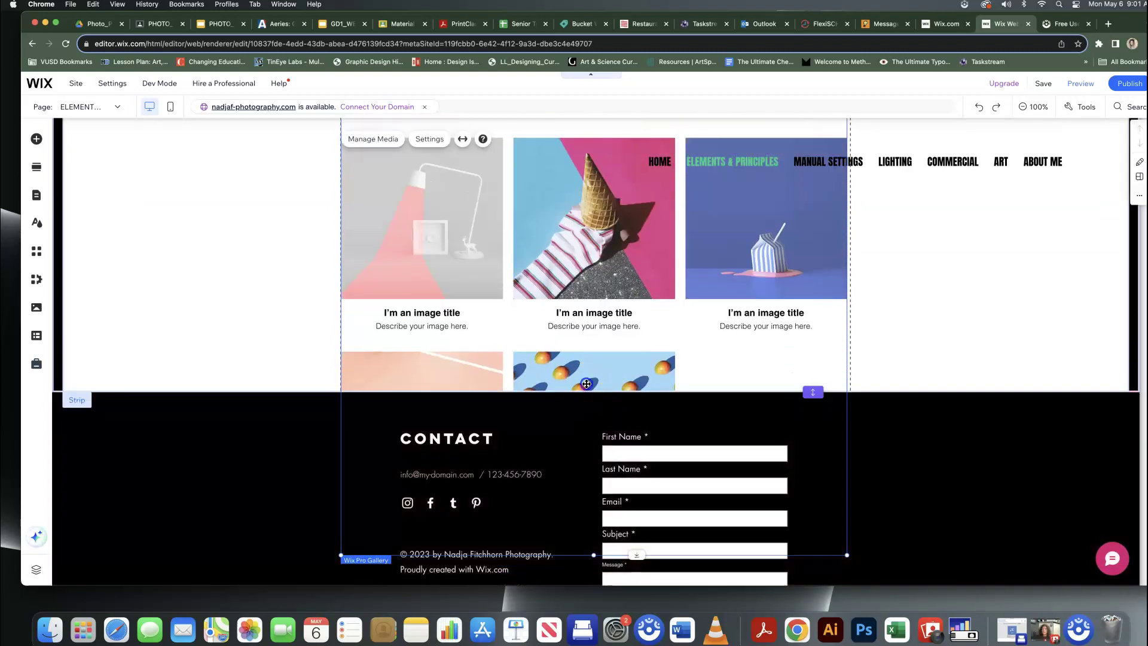
click(587, 383)
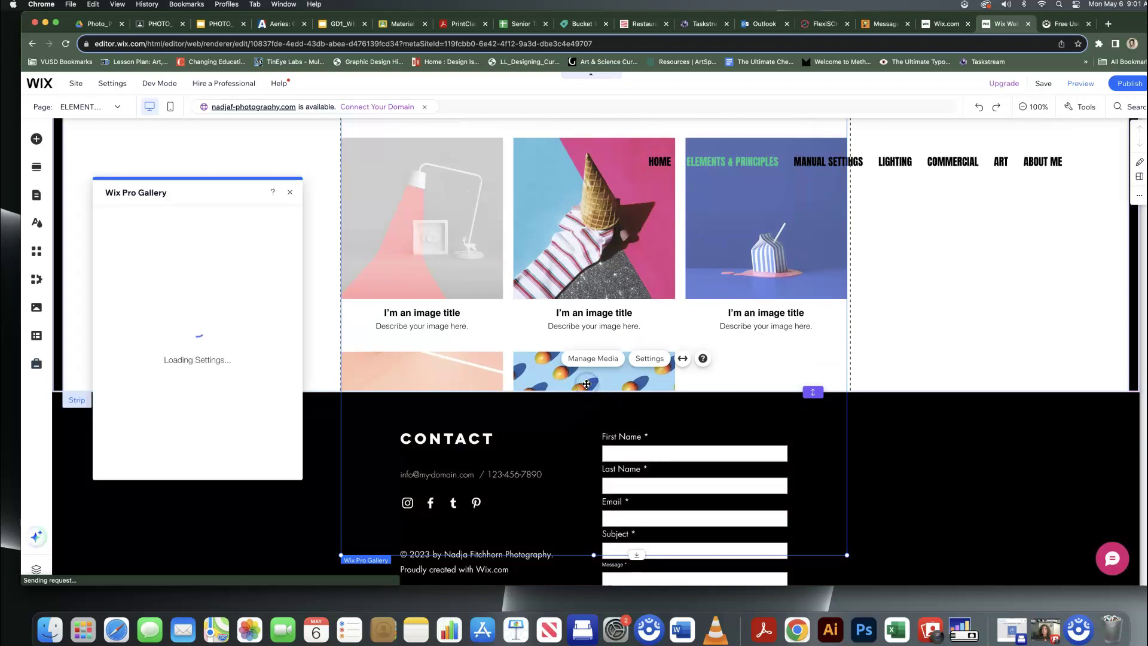
click(595, 360)
click(757, 361)
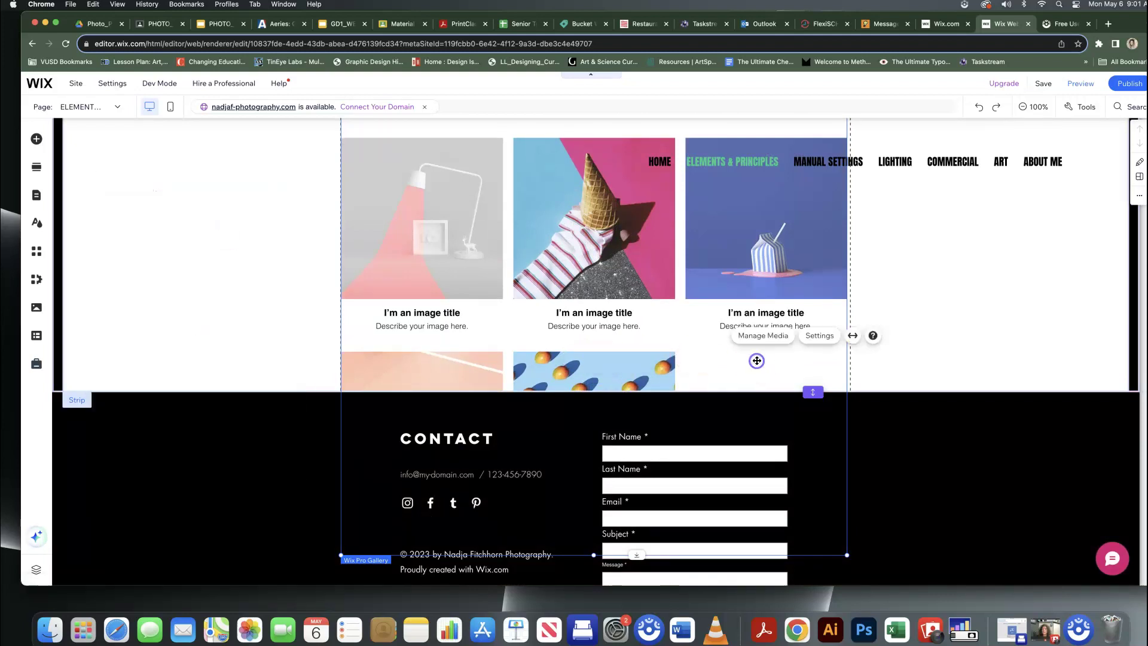
scroll(757, 360, up, 10)
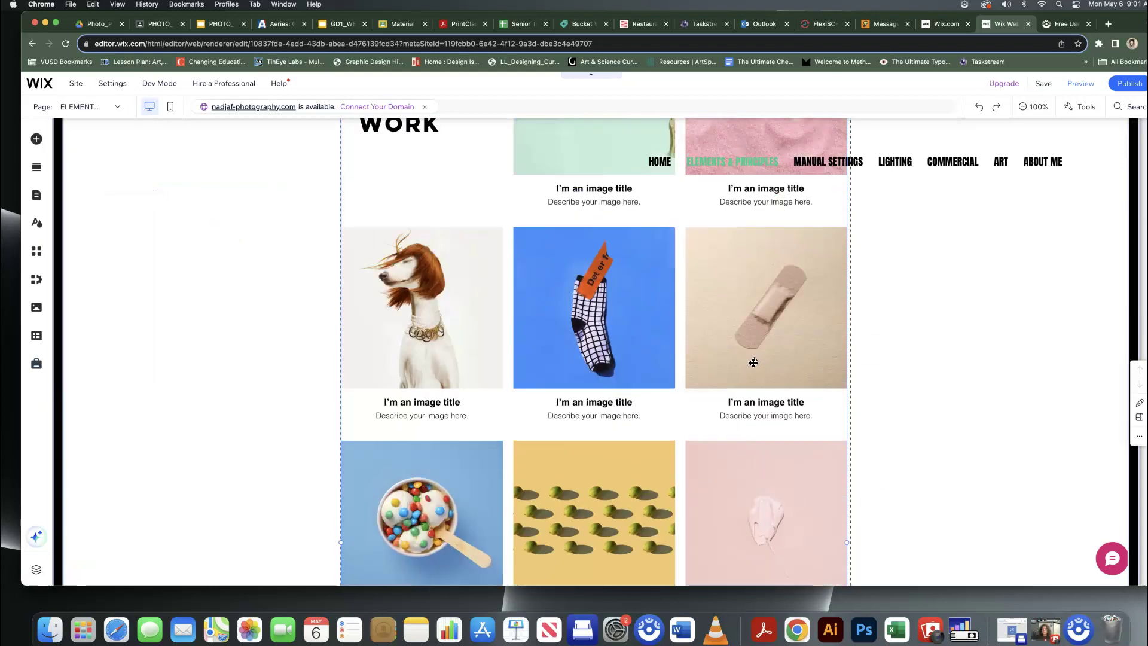
scroll(756, 360, up, 3)
click(595, 303)
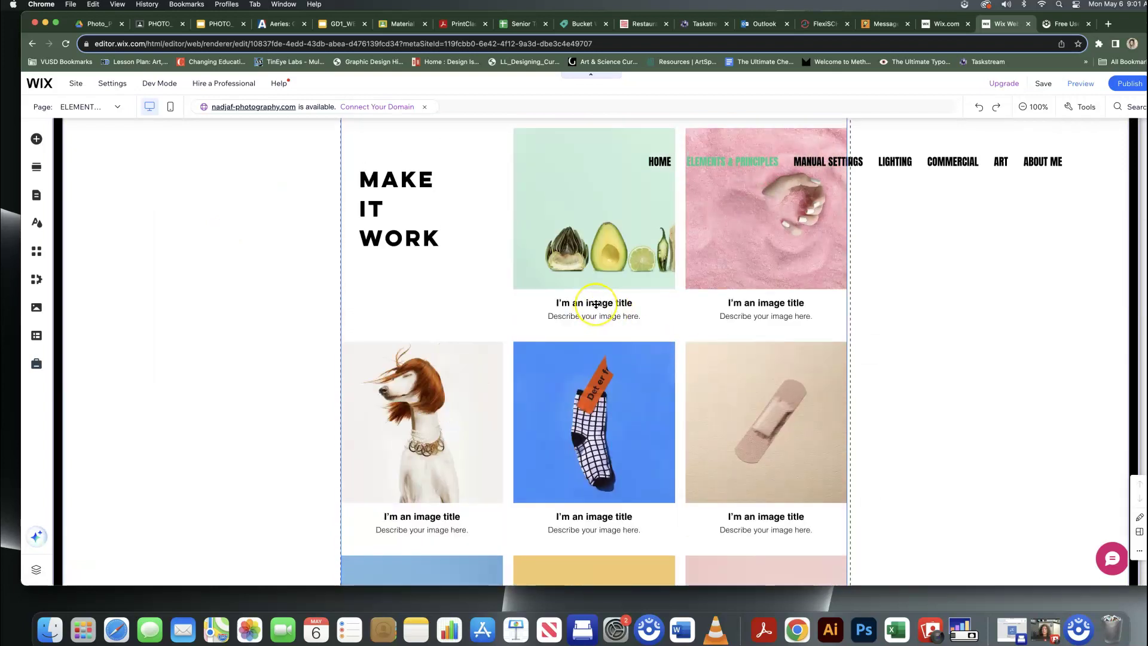
click(596, 303)
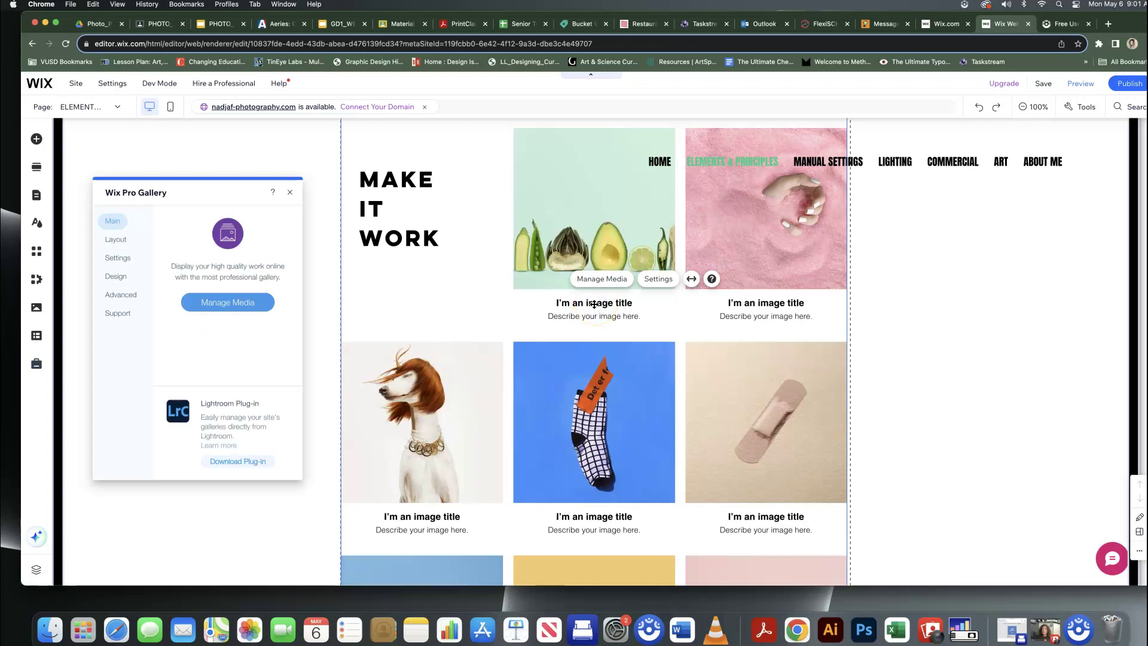
click(621, 289)
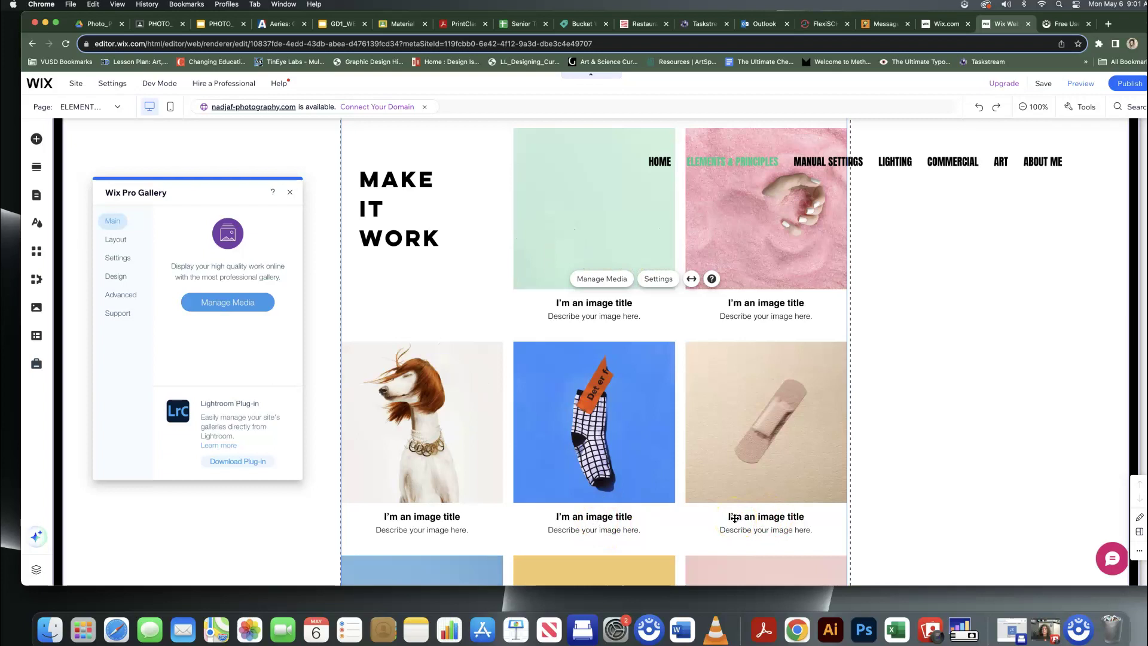
click(736, 483)
Step: Push the footer down by extending the page section until it encloses the gallery's last row, using Quick Edit mode
scroll(737, 483, down, 12)
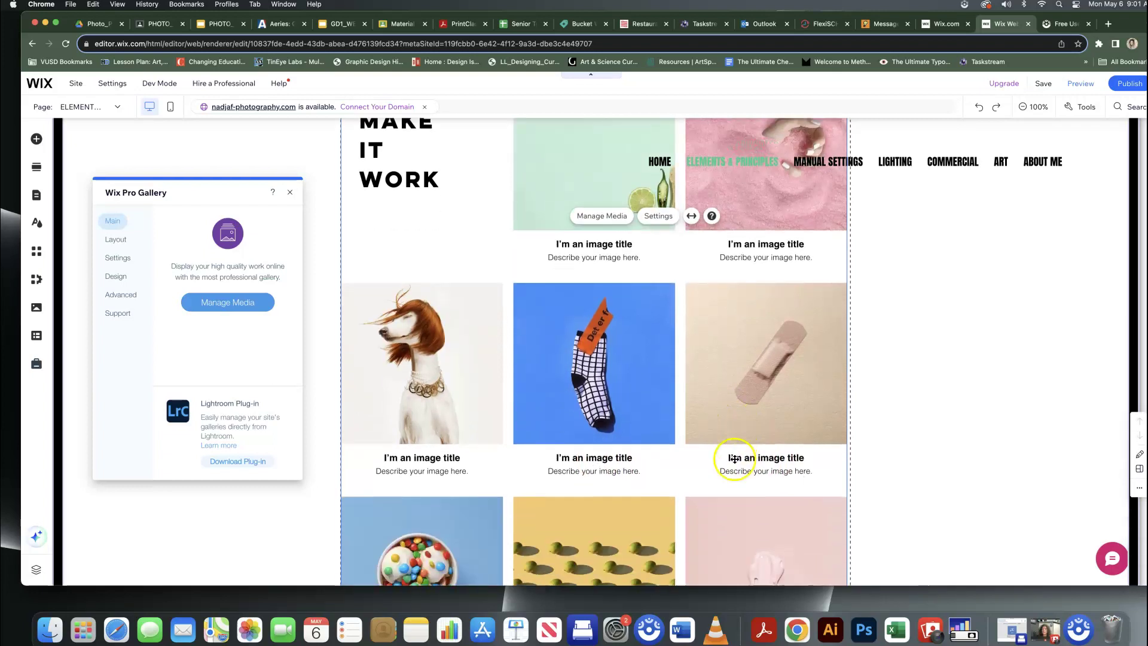
scroll(688, 419, down, 1)
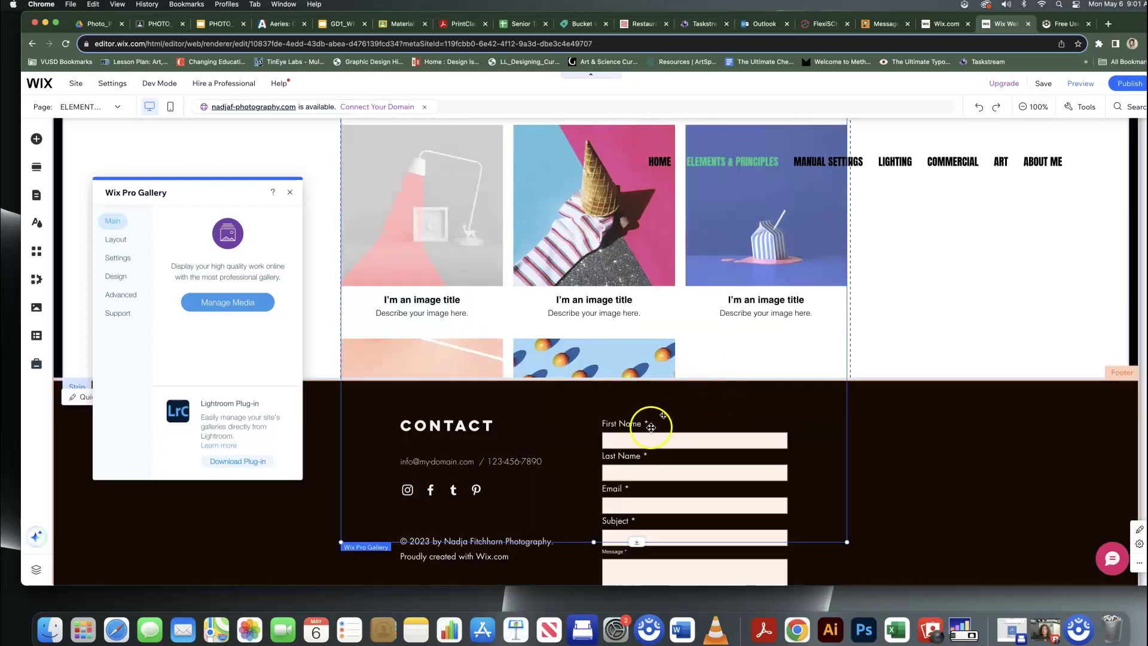
click(974, 409)
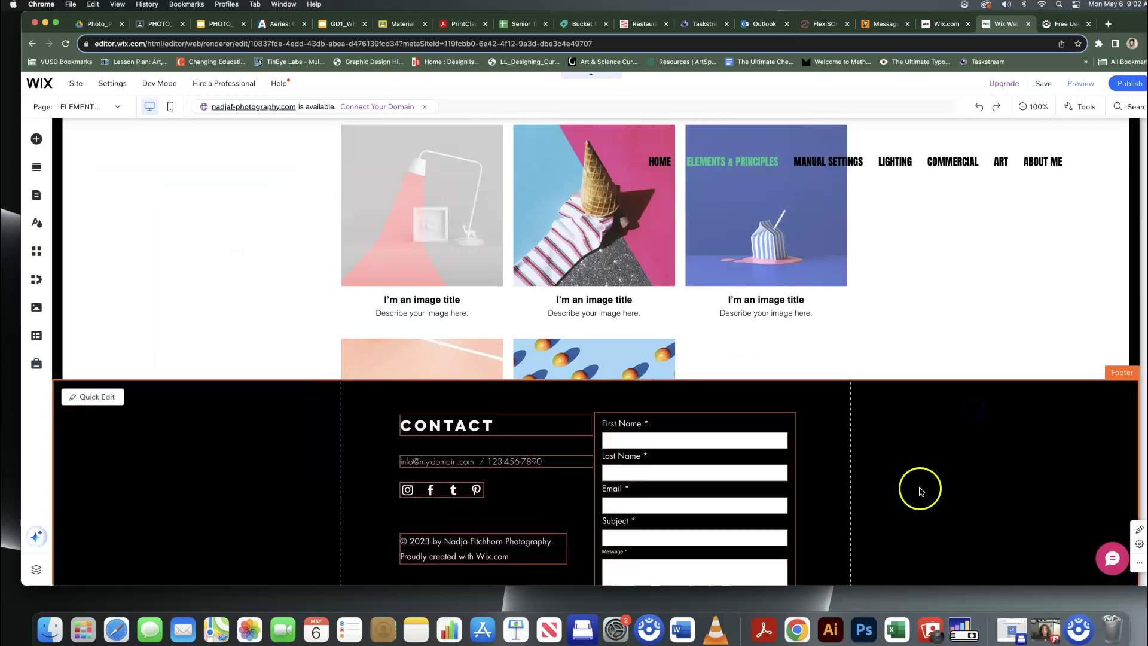
click(109, 402)
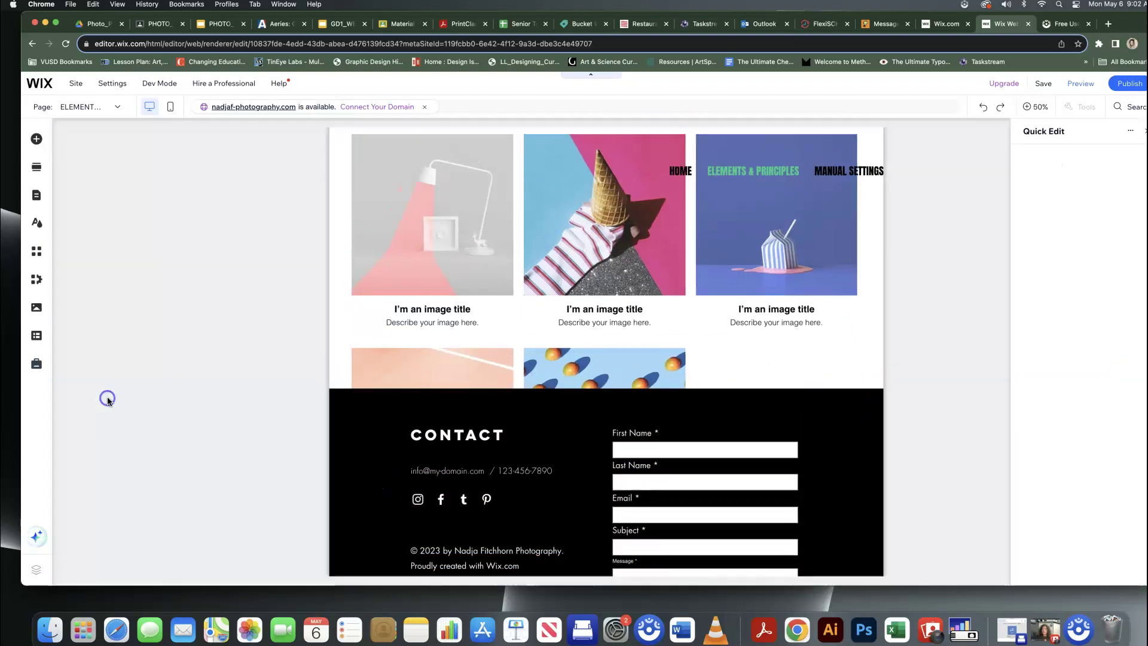
scroll(342, 449, down, 5)
scroll(341, 449, down, 8)
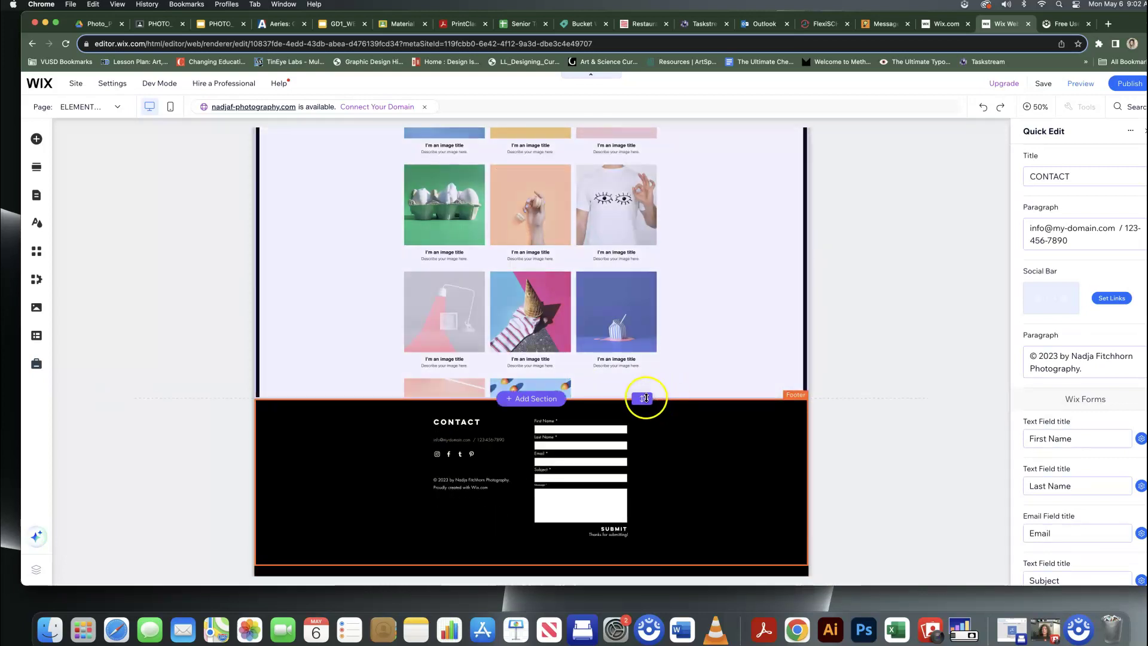
drag(645, 398, 650, 487)
click(642, 404)
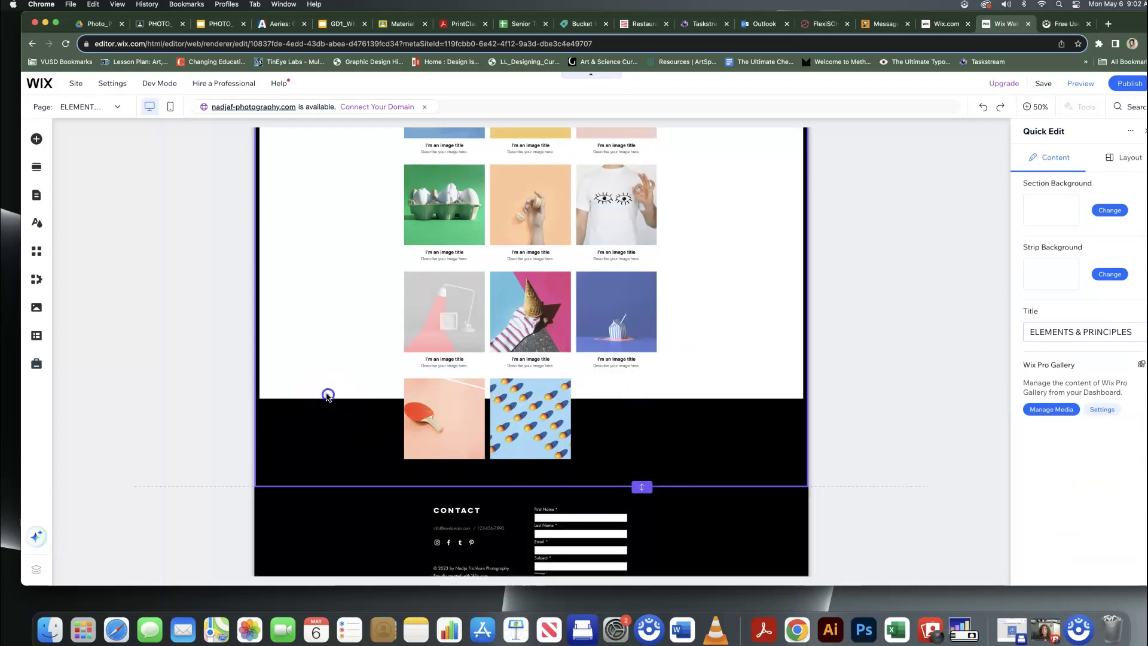
click(691, 378)
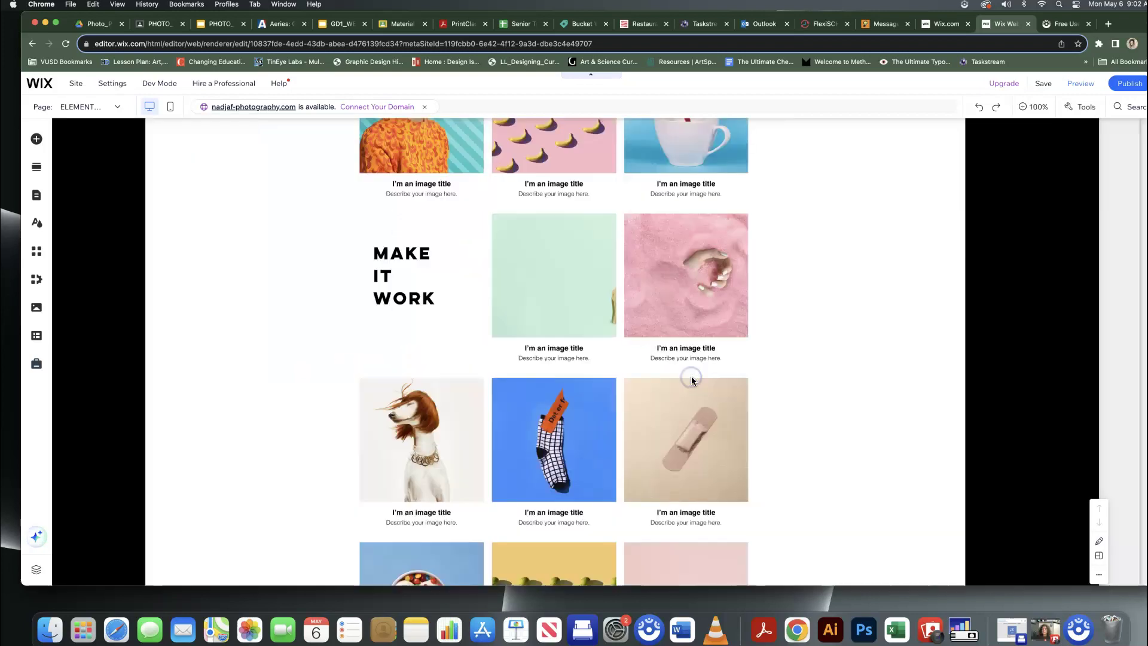
Step: Extend the white strip's lower edge so that it backs the whole gallery, including the last row's captions
scroll(689, 379, up, 4)
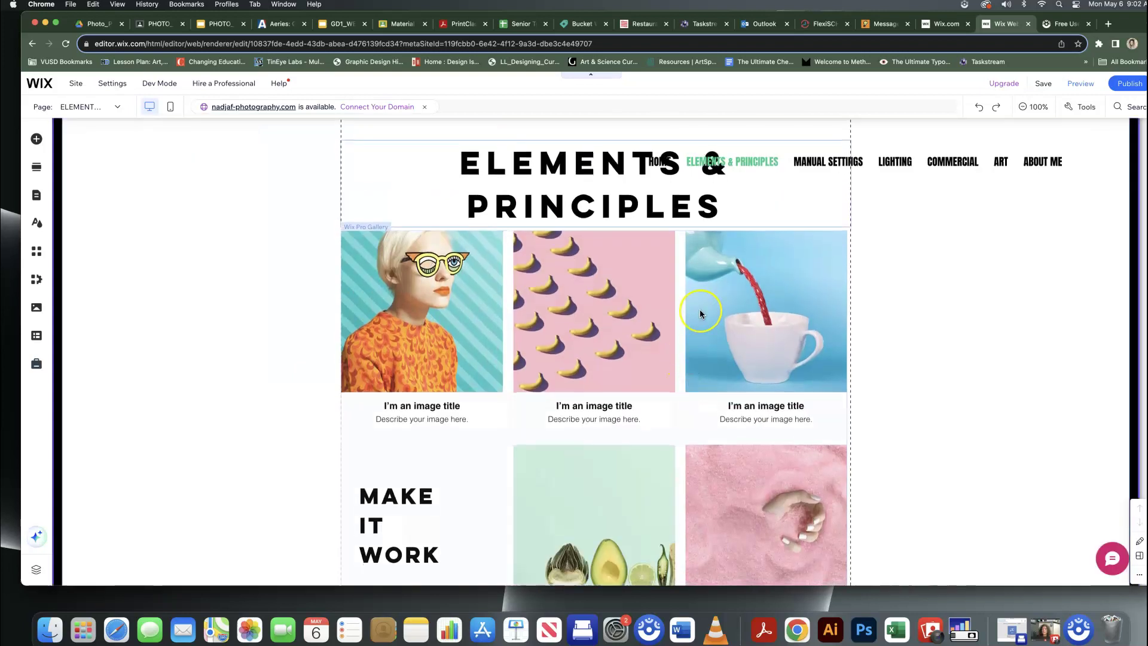
scroll(699, 308, down, 10)
scroll(701, 314, up, 4)
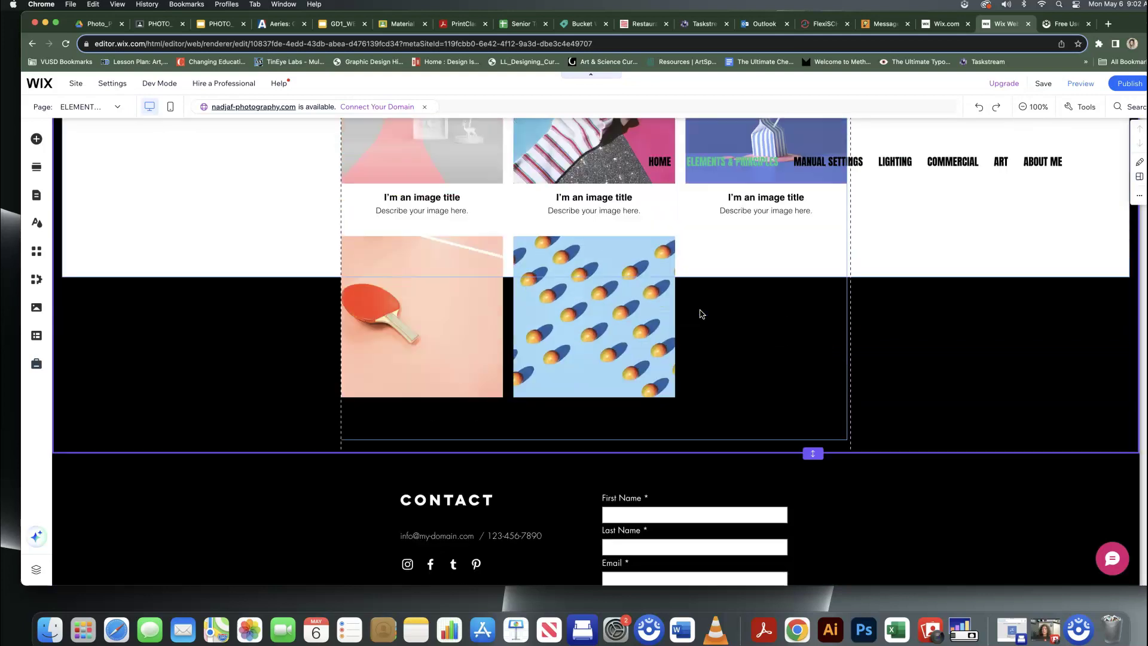
click(873, 263)
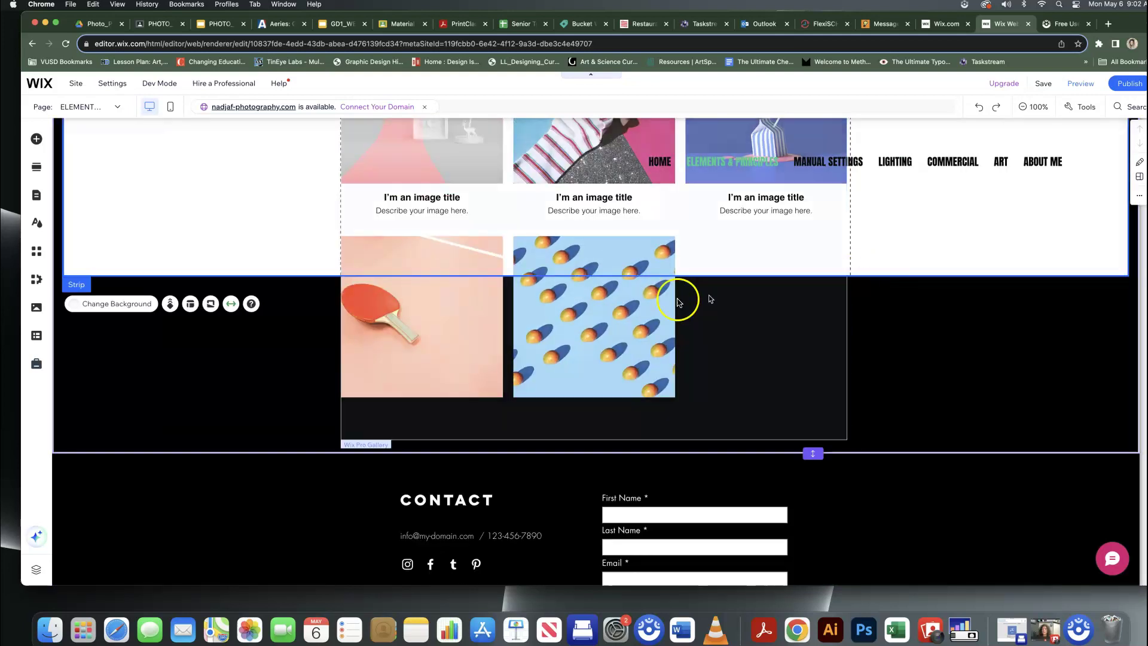
drag(969, 278, 973, 441)
scroll(960, 425, up, 3)
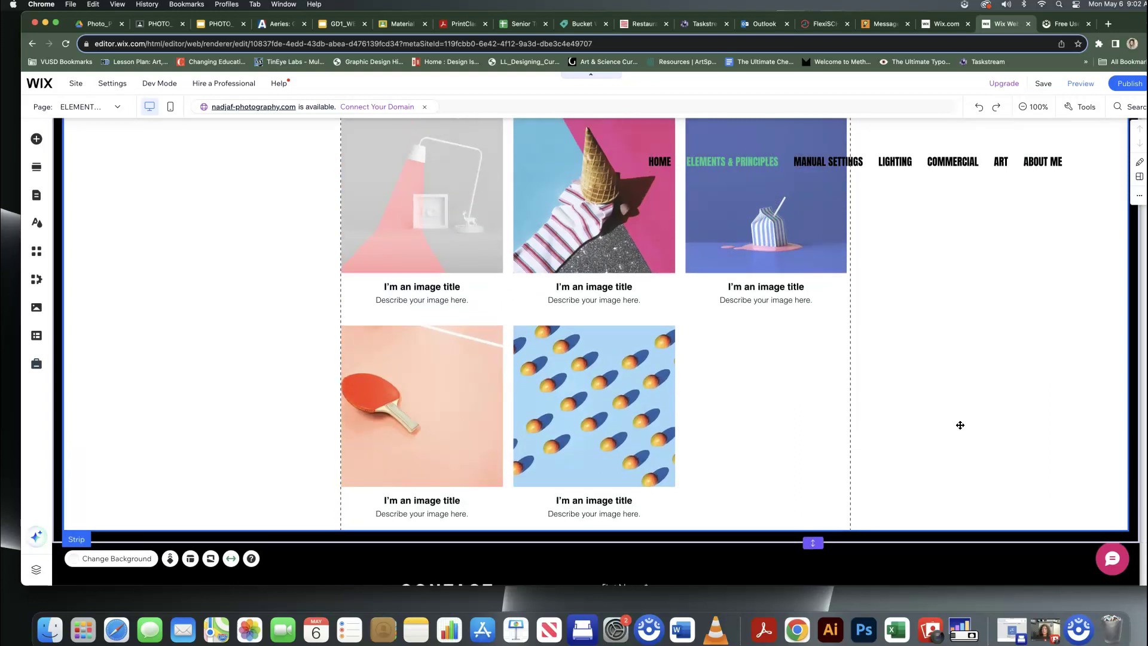
scroll(960, 425, up, 5)
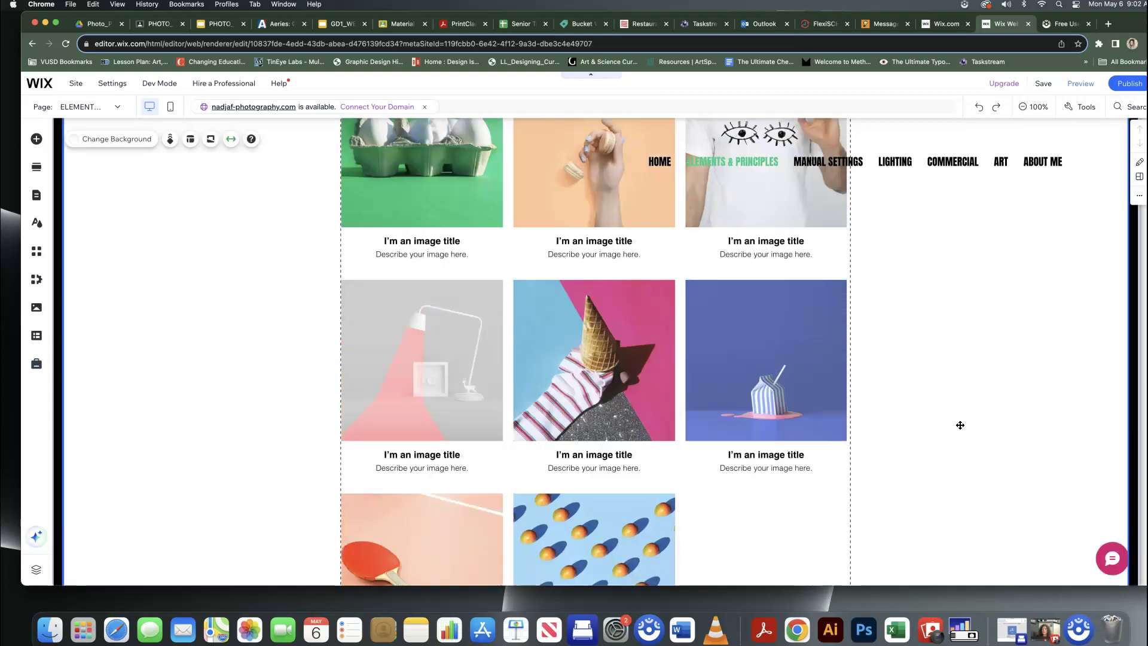
scroll(960, 425, down, 8)
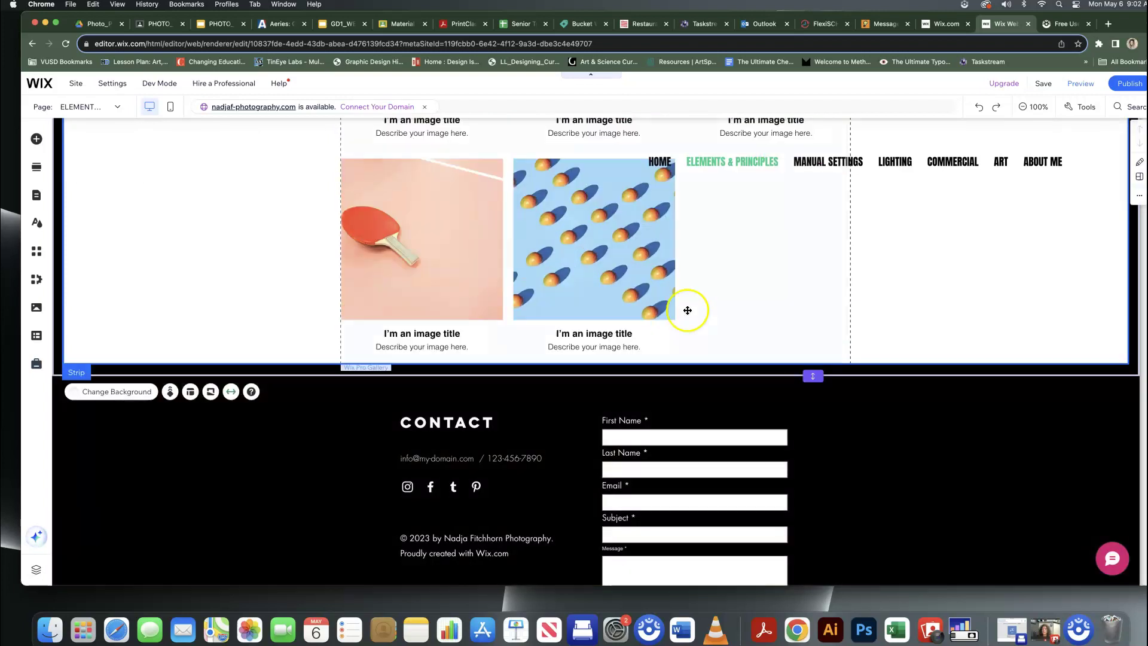
Step: Open the gallery's media manager, look through its sample images and title and description fields, and close it
click(522, 328)
click(622, 276)
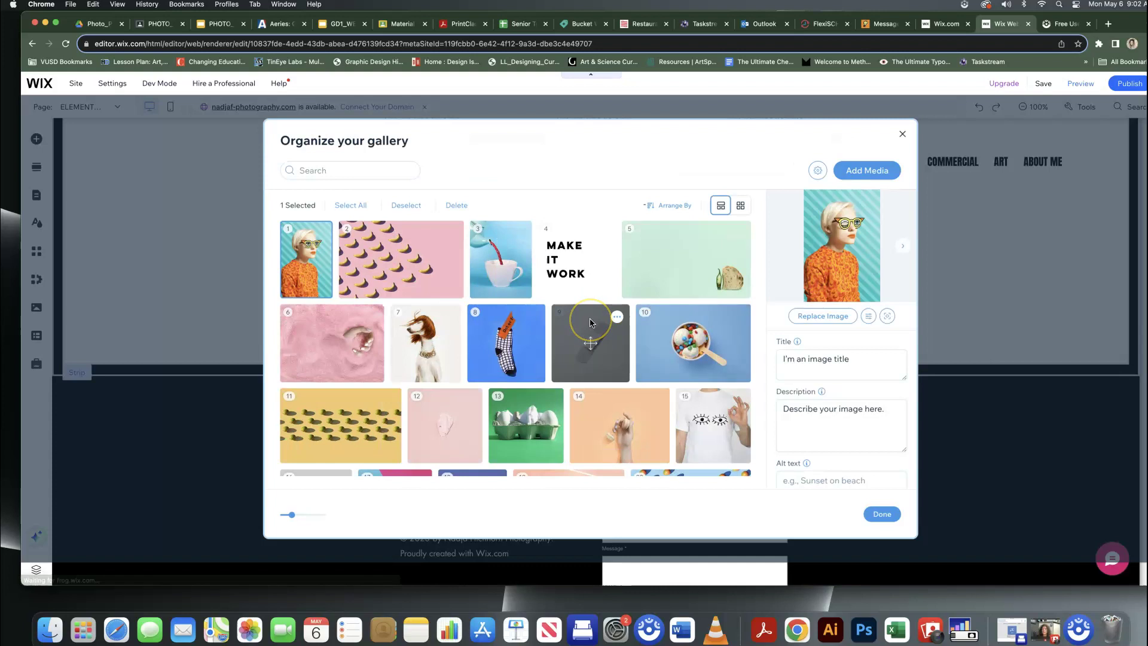
scroll(589, 323, down, 2)
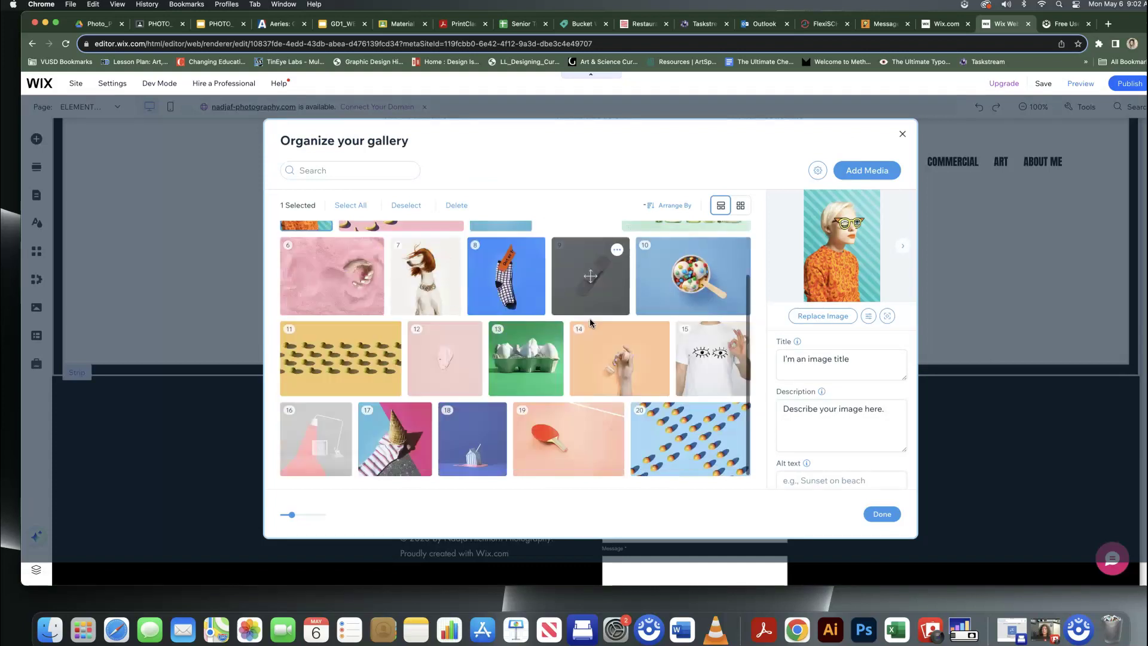
scroll(657, 305, up, 2)
click(881, 513)
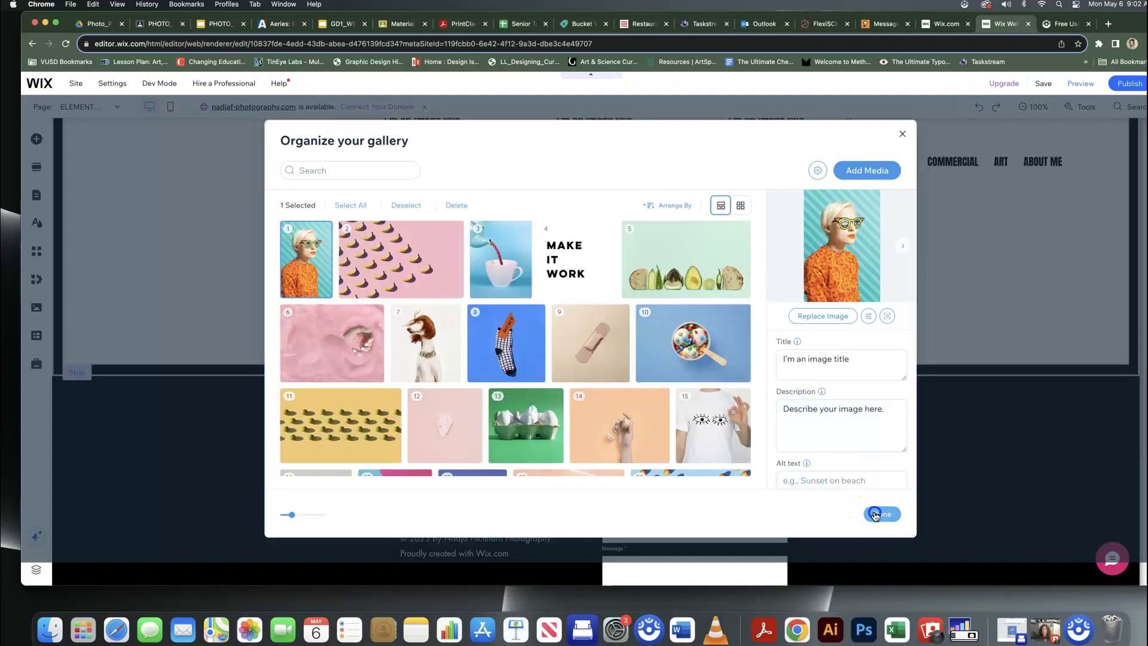
Step: Preview the Elements & Principles page with its captioned gallery
click(853, 282)
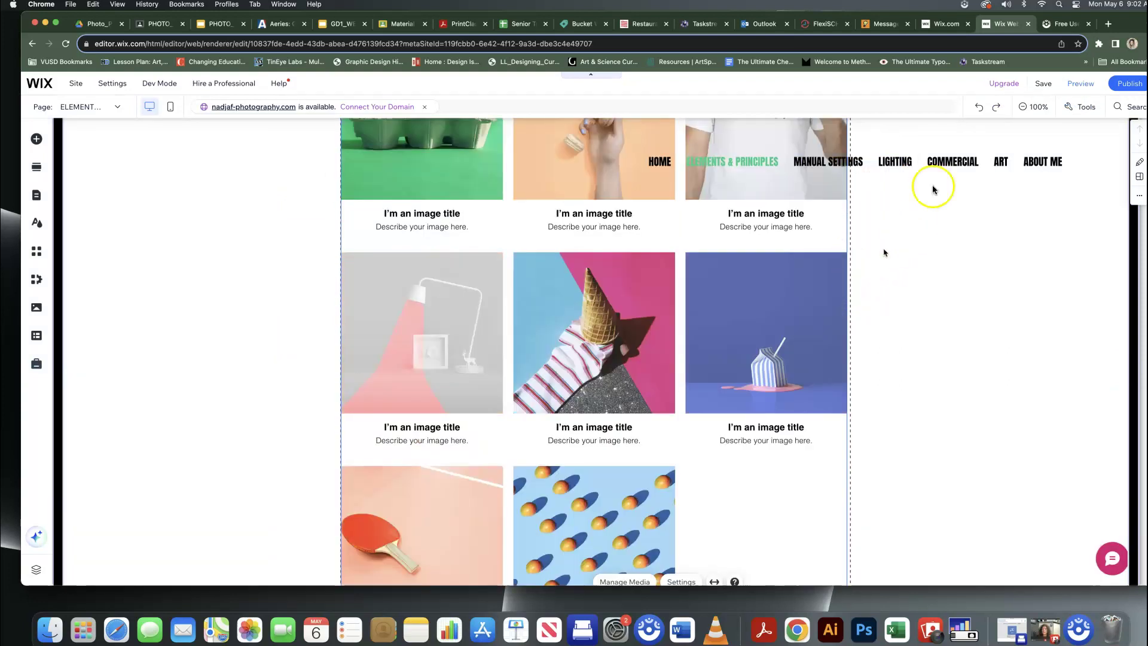
click(1081, 84)
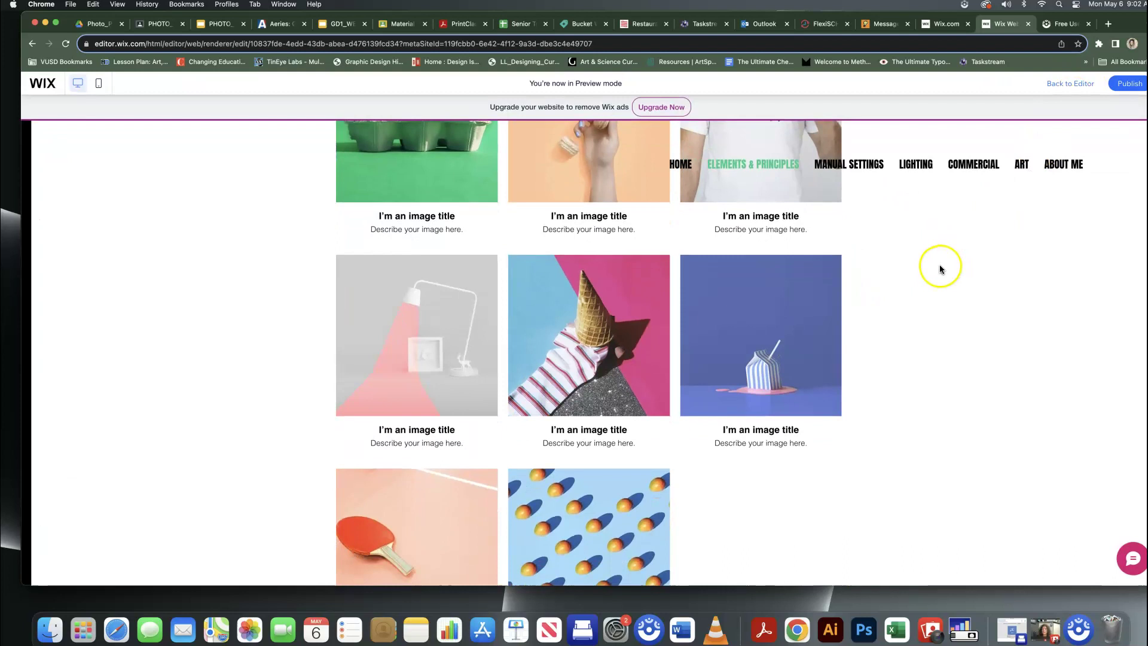
Step: Look over the previewed gallery, view the banana image enlarged with its title and description, and return to the page
scroll(938, 269, up, 10)
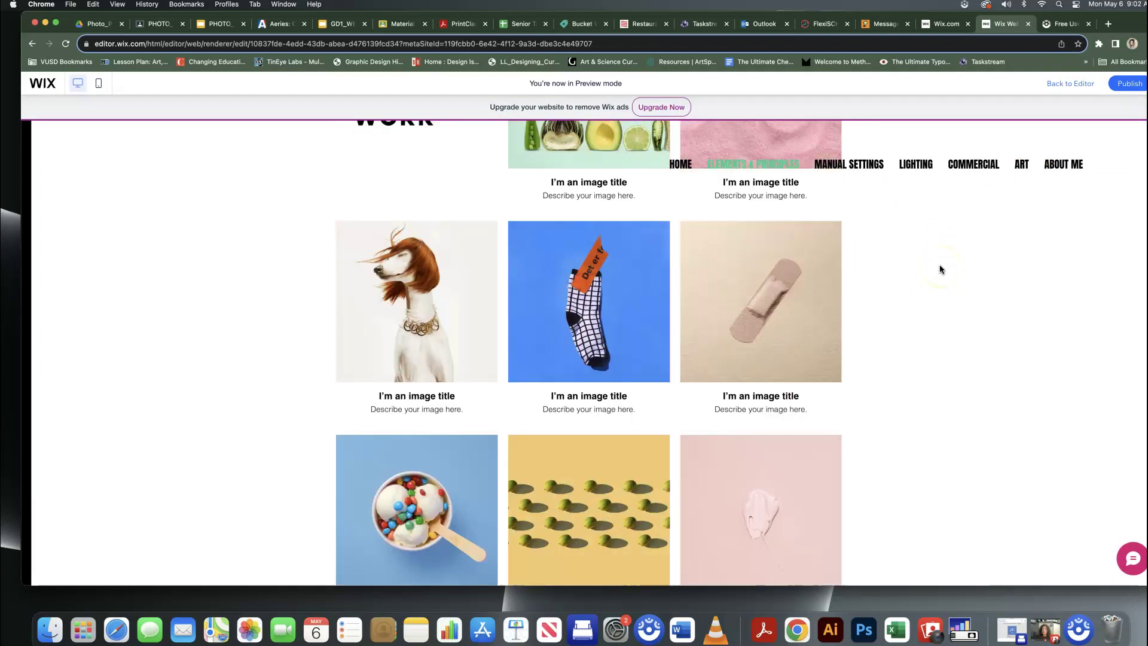
scroll(923, 264, up, 6)
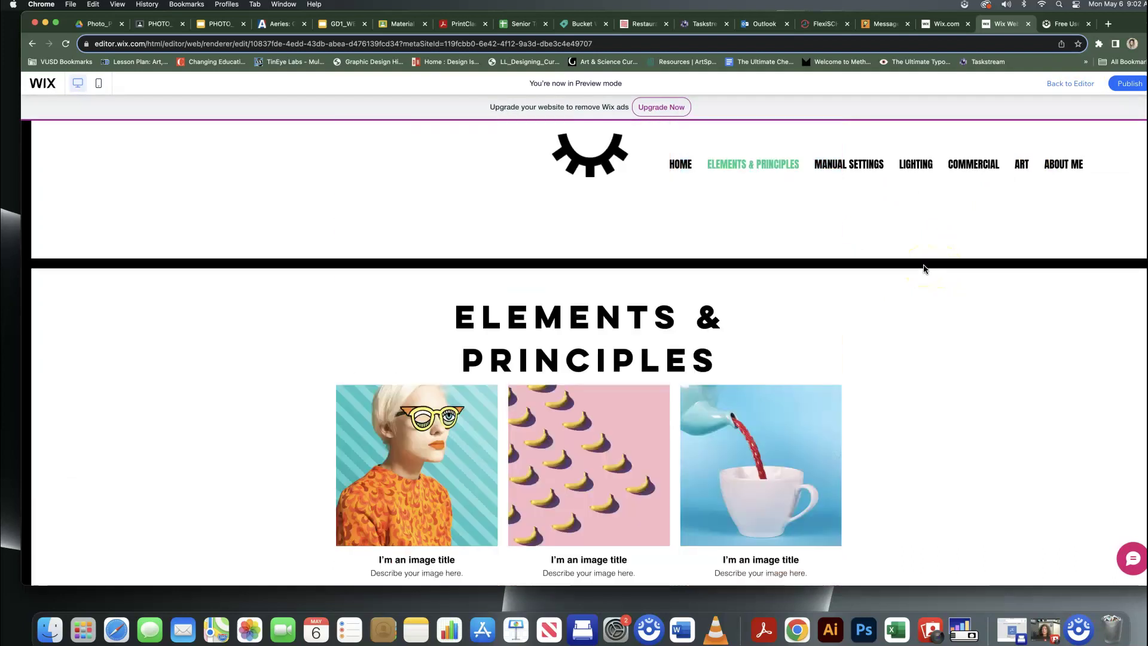
click(608, 457)
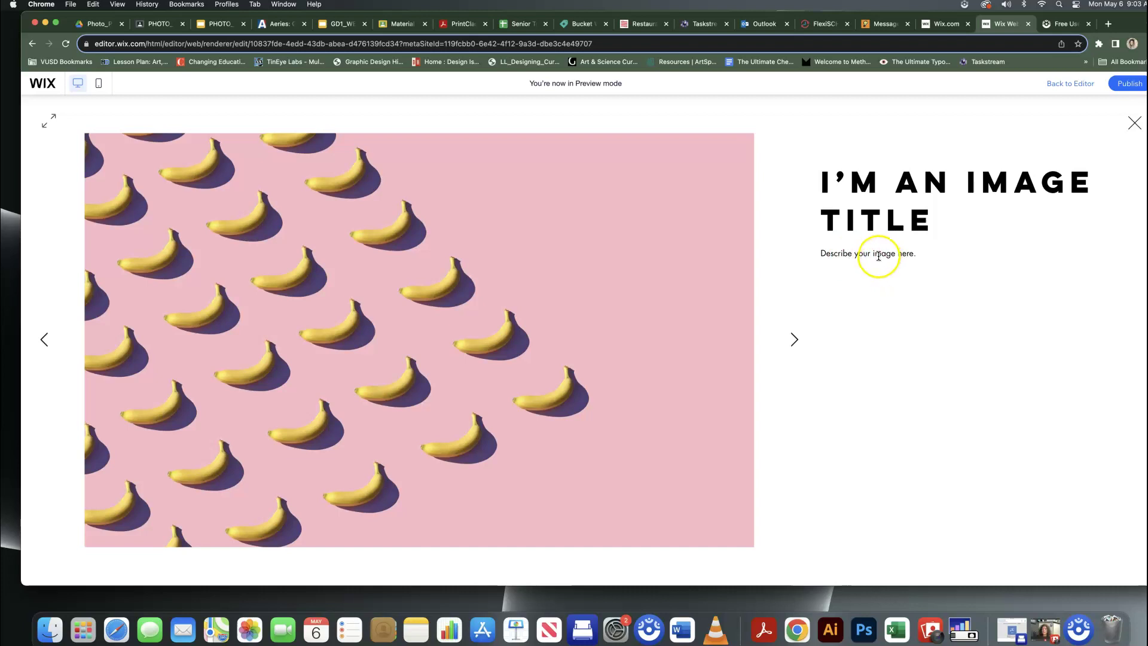
mouse_move(1122, 84)
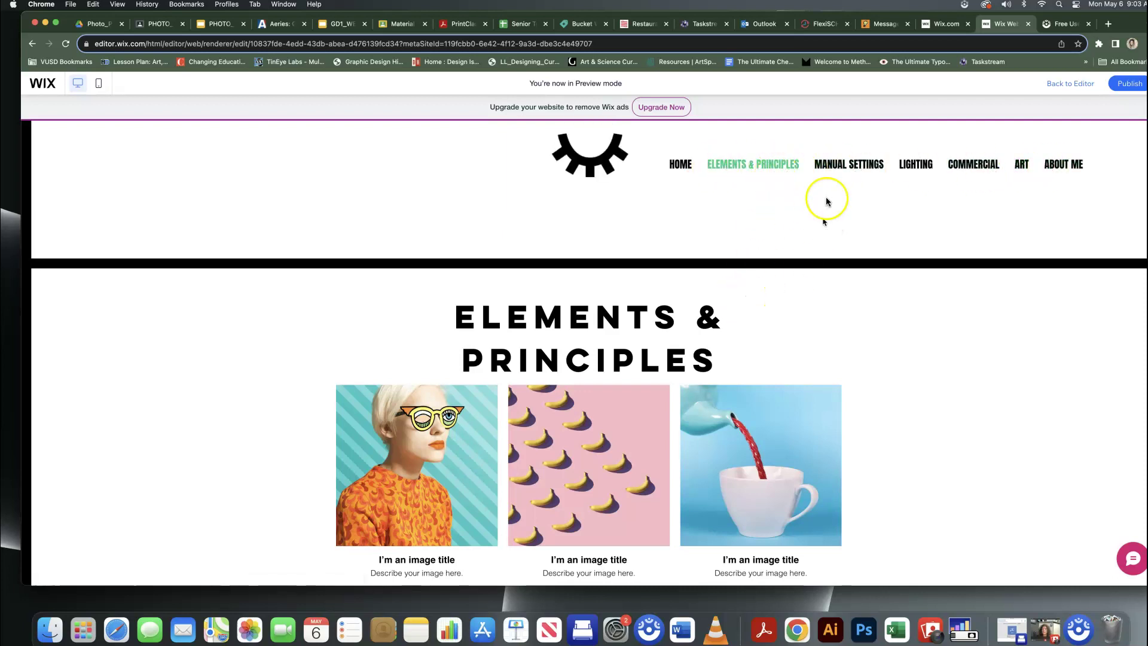
Step: Switch the preview to the Manual Settings page and return to the editor on that page
click(845, 170)
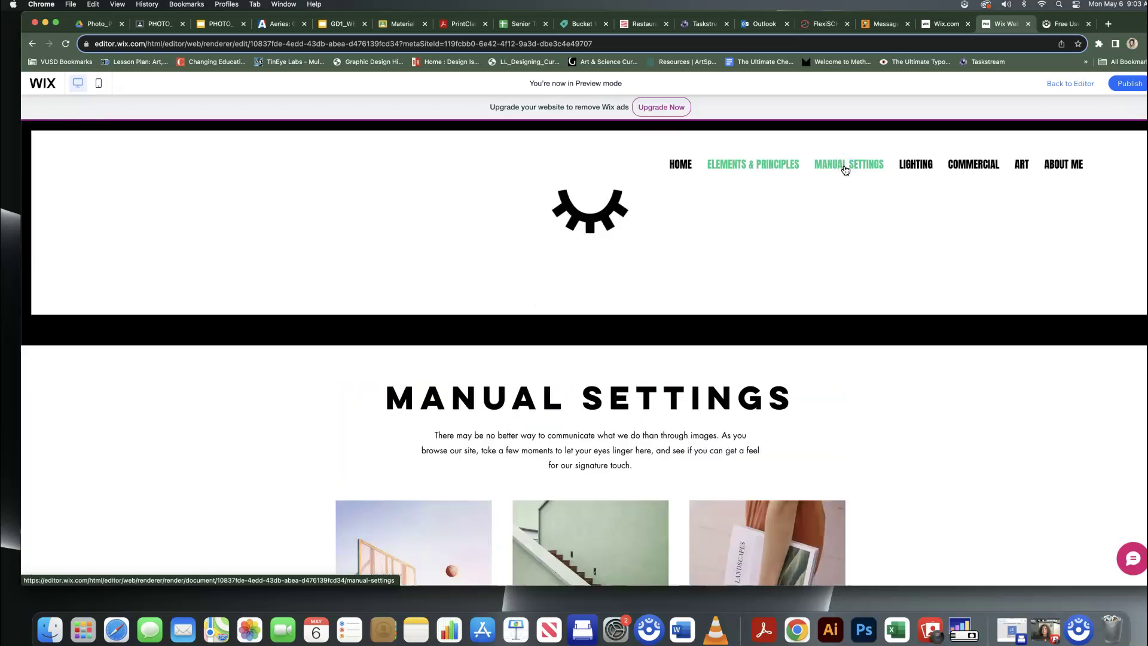
click(1061, 85)
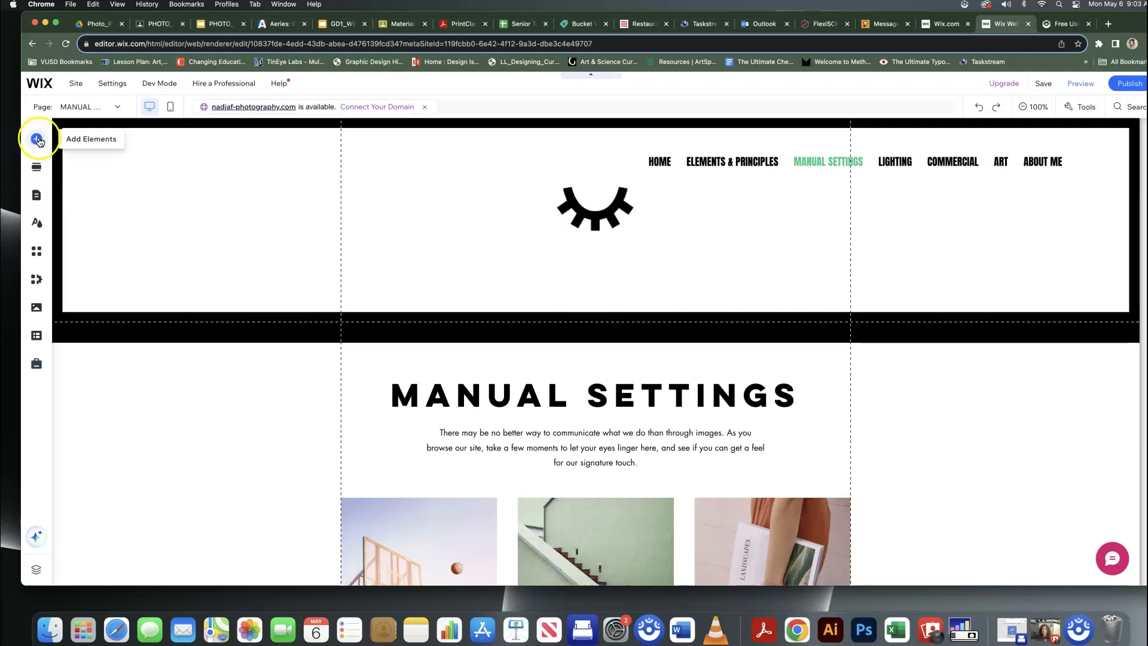
Step: Look through the recommended and pro gallery layouts available to add to the Manual Settings page, and close the element library
click(37, 140)
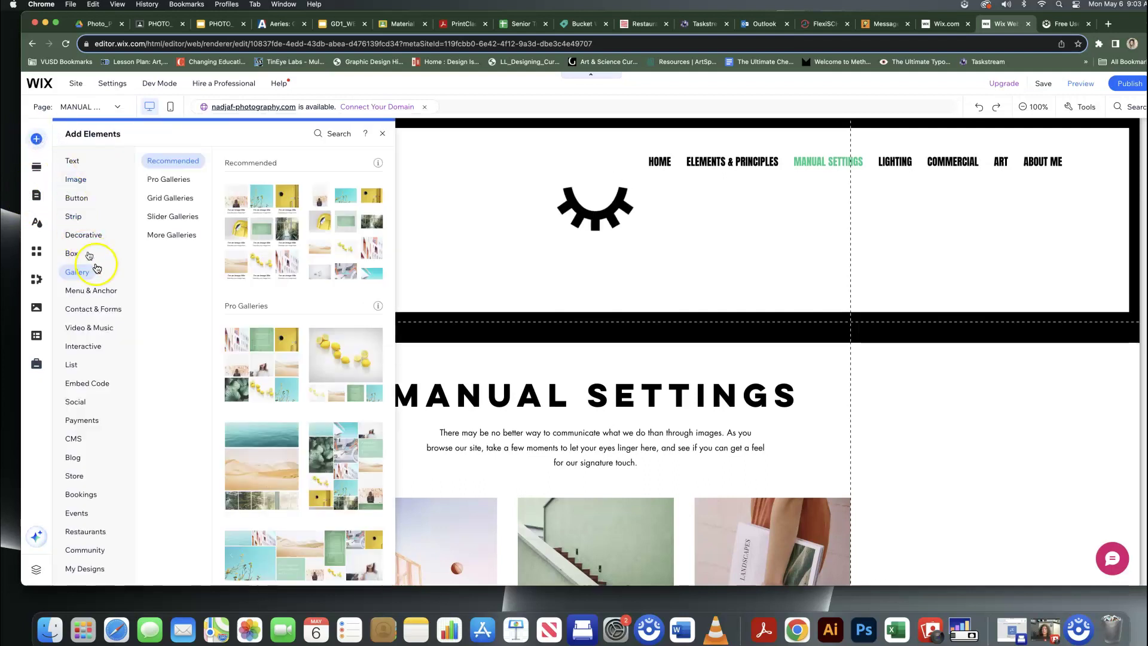
scroll(322, 317, down, 3)
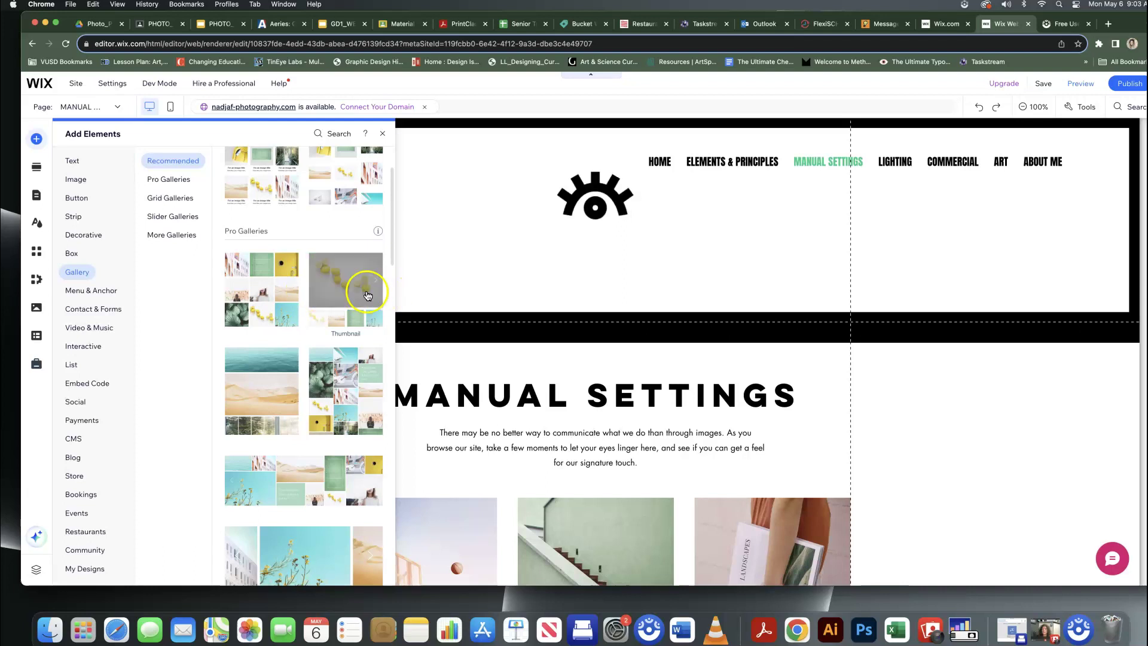
scroll(347, 323, down, 2)
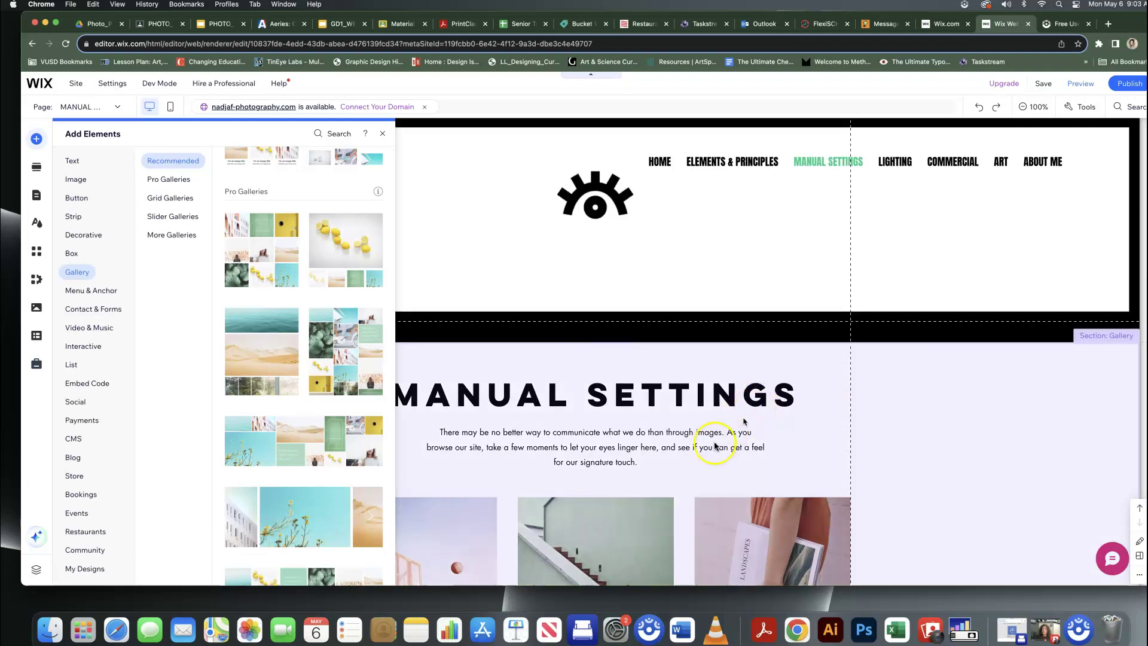
click(635, 400)
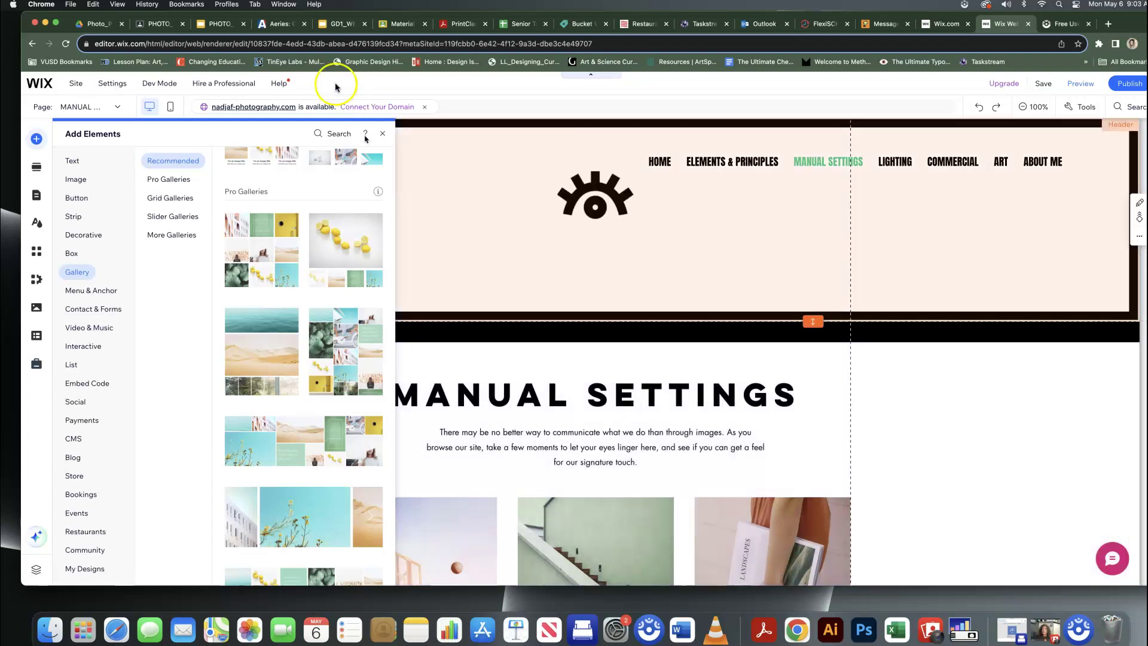
click(384, 136)
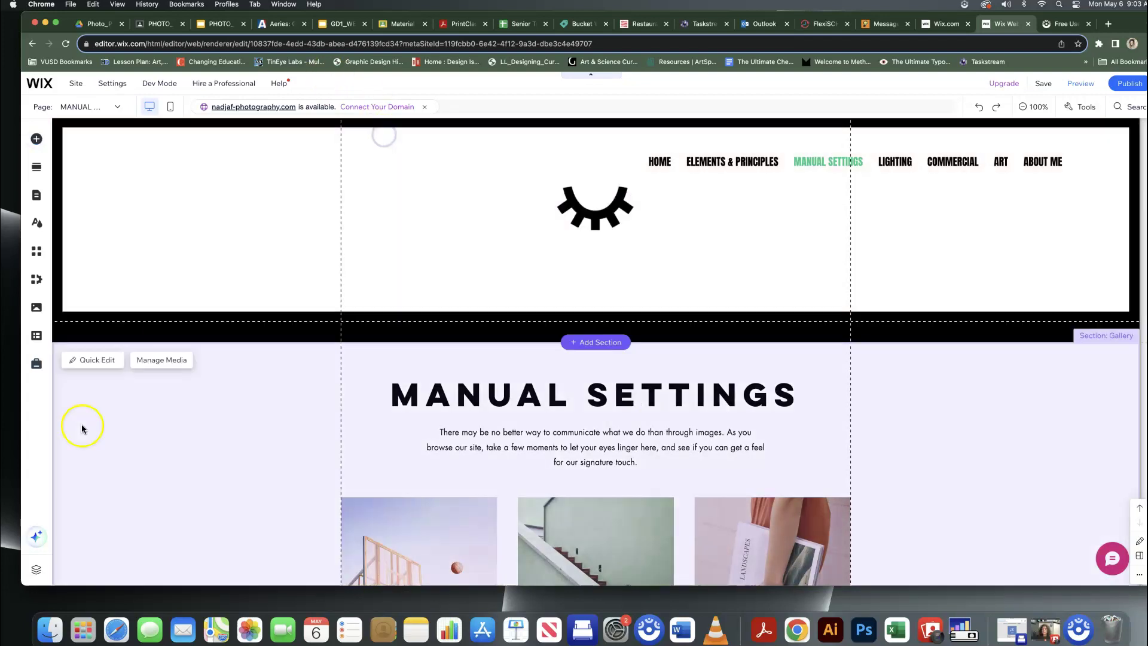